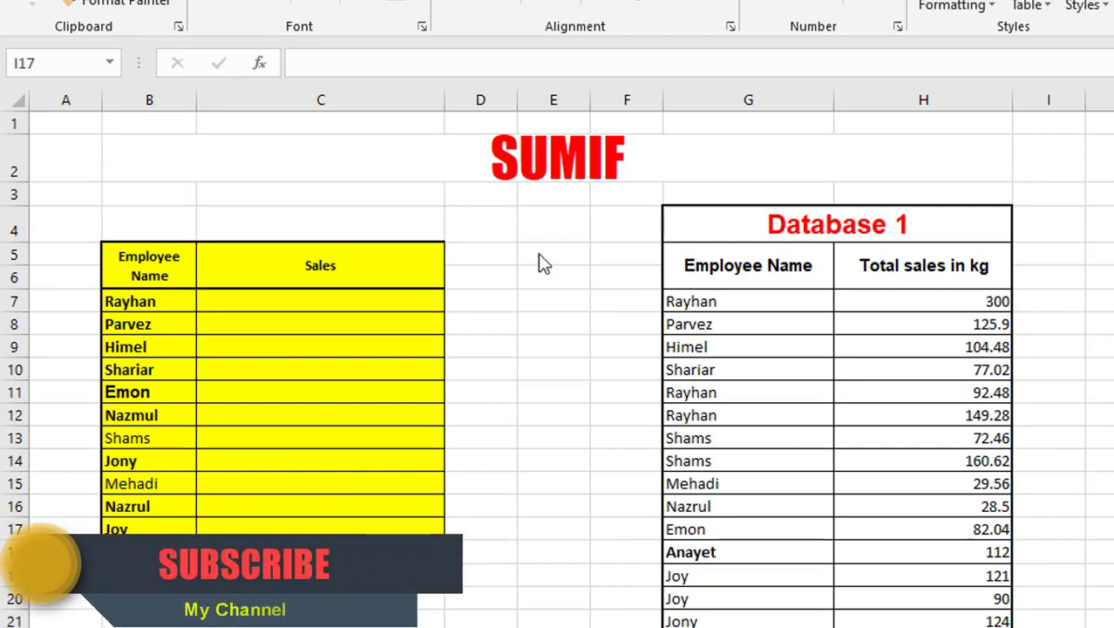
# Step: Point out the Rayhan entries G7, G11, G12 and sample sales values in Database 1
pyautogui.moveTo(139, 261); pyautogui.dragTo(144, 551)
pyautogui.moveTo(756, 234)
pyautogui.mouseDown()
pyautogui.moveTo(815, 524)
pyautogui.moveTo(801, 591)
pyautogui.mouseUp()
pyautogui.moveTo(790, 367); pyautogui.dragTo(791, 347)
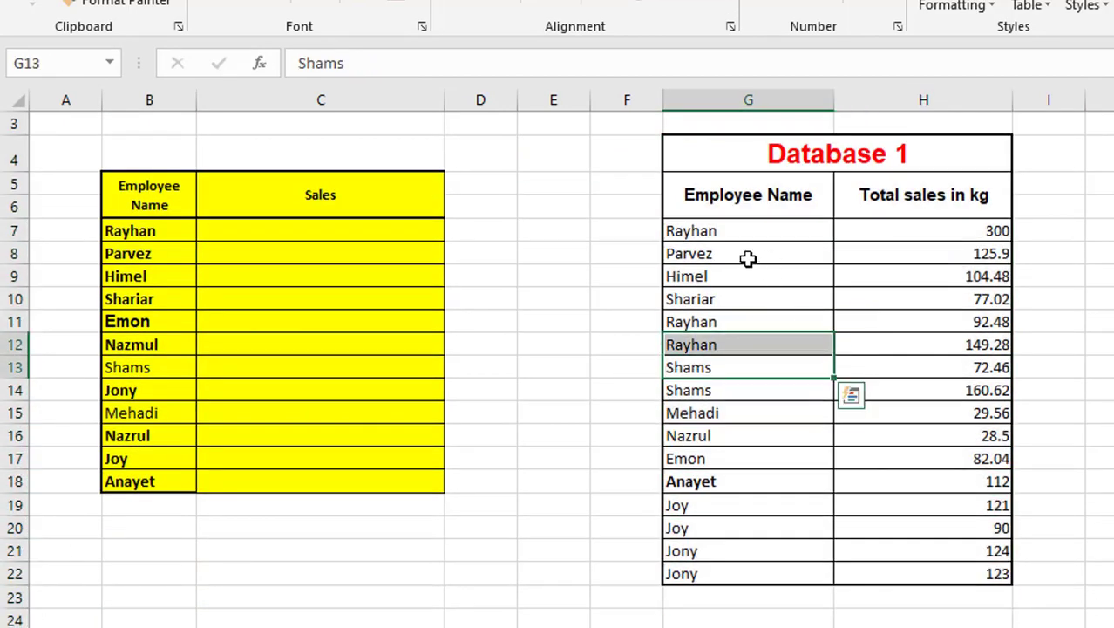
pyautogui.click(678, 230)
pyautogui.click(697, 321)
pyautogui.click(702, 344)
pyautogui.click(706, 436)
pyautogui.click(965, 321)
pyautogui.click(960, 528)
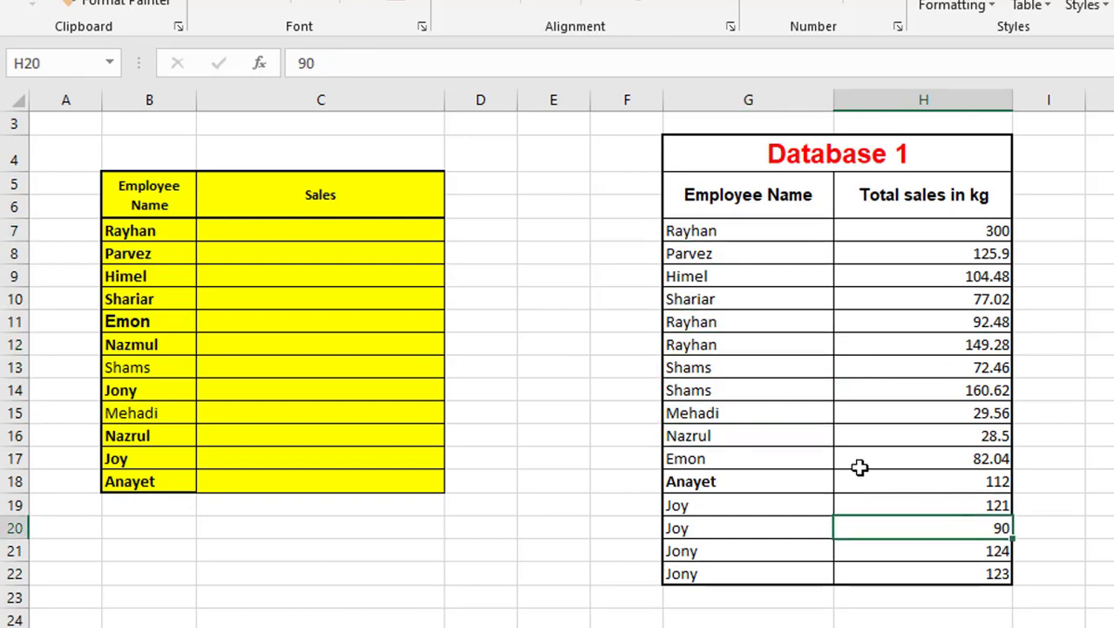
pyautogui.click(226, 277)
pyautogui.scroll(1, 266, 223)
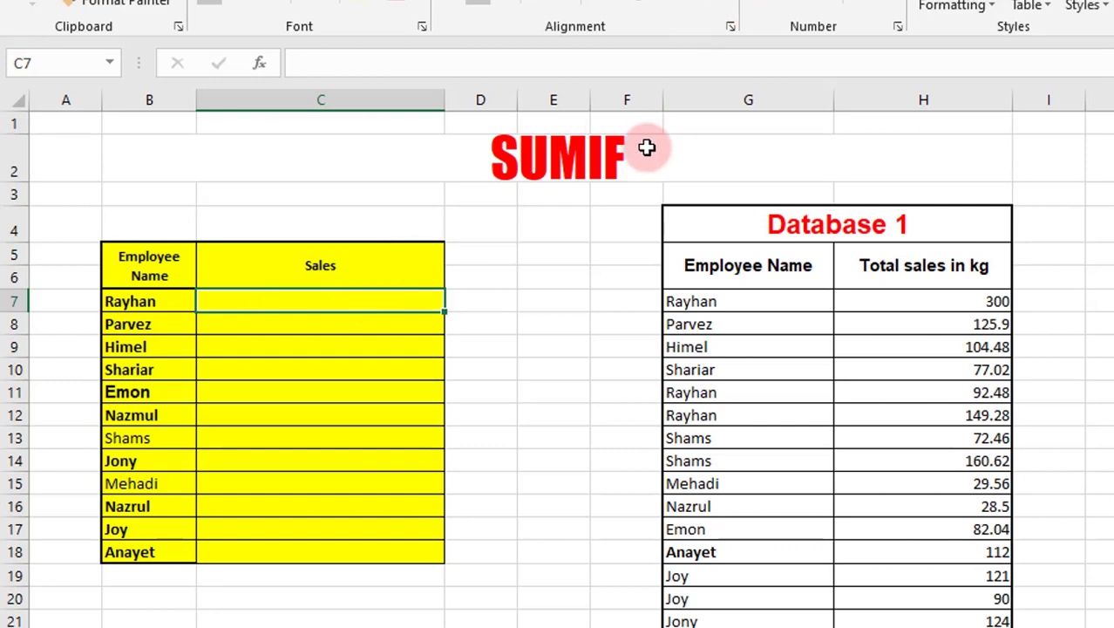
# Step: Compare the yellow table's names with Database 1 records, selecting C7, Parvez and G11
pyautogui.moveTo(144, 323); pyautogui.dragTo(140, 505)
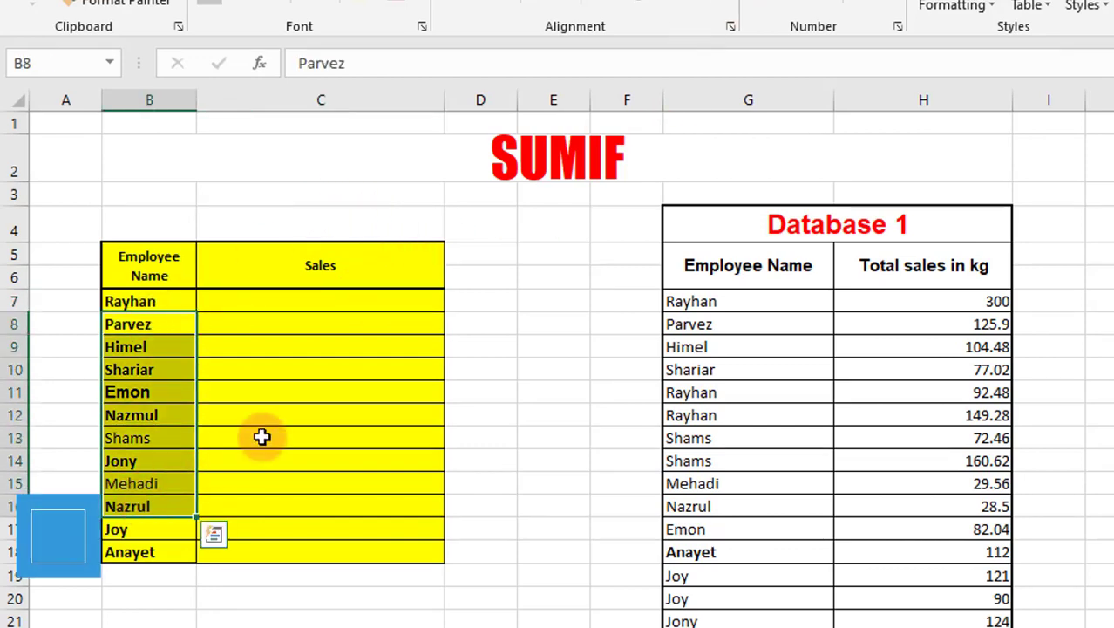
pyautogui.moveTo(735, 323)
pyautogui.mouseDown()
pyautogui.moveTo(902, 621)
pyautogui.moveTo(908, 574)
pyautogui.mouseUp()
pyautogui.click(562, 412)
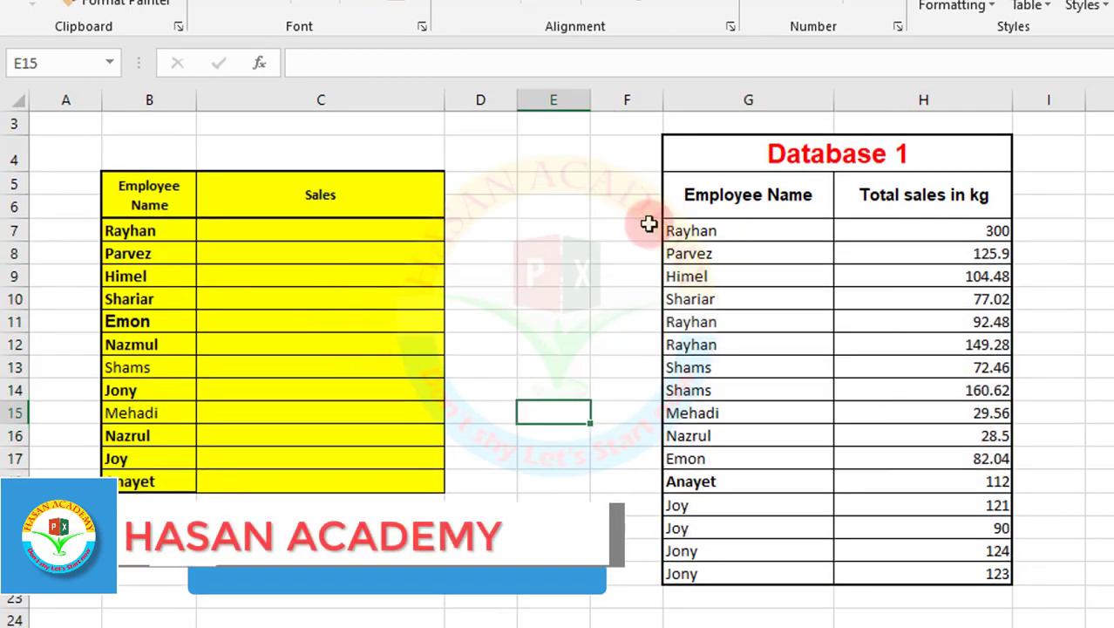
pyautogui.click(228, 227)
pyautogui.click(714, 249)
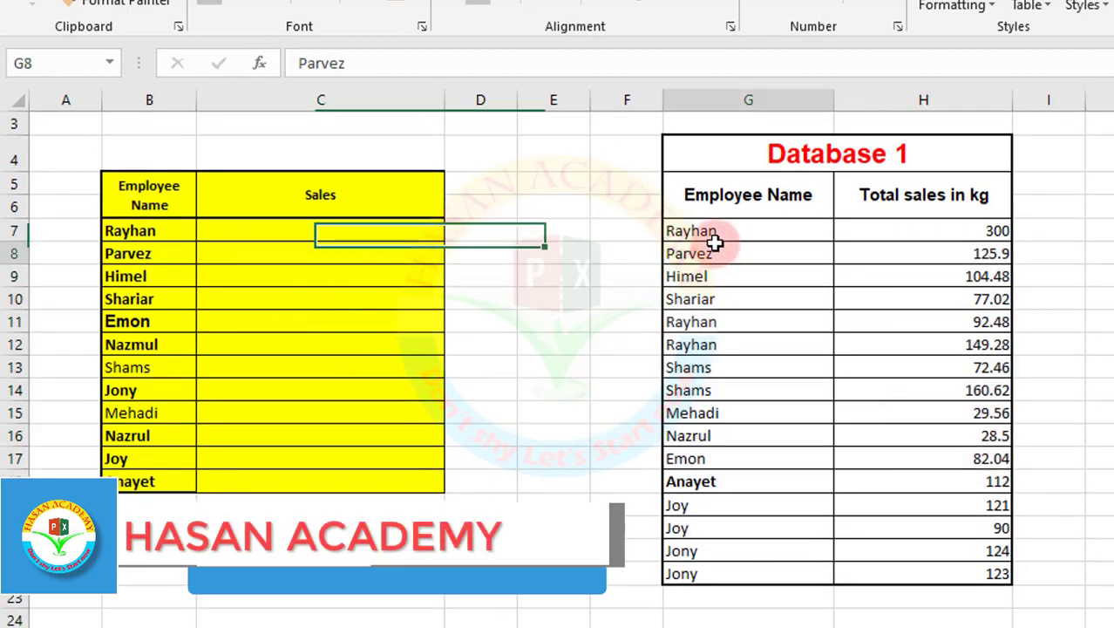
pyautogui.click(704, 321)
# Step: Fill Rayhan's Database 1 entries G7, G11 and G12 yellow
pyautogui.click(687, 229)
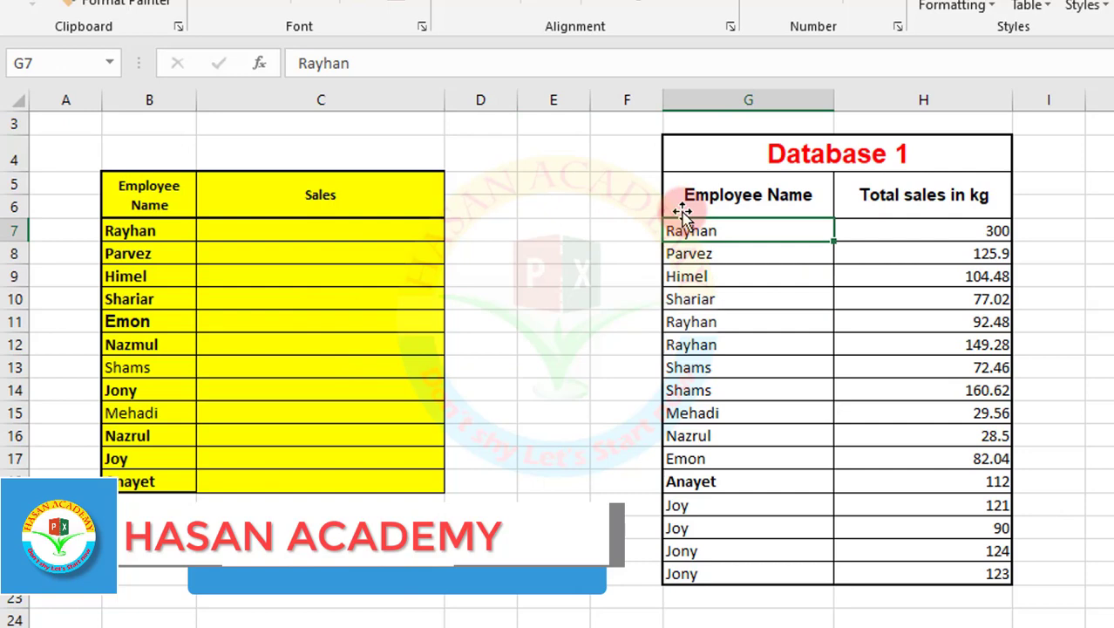
pyautogui.click(361, 2)
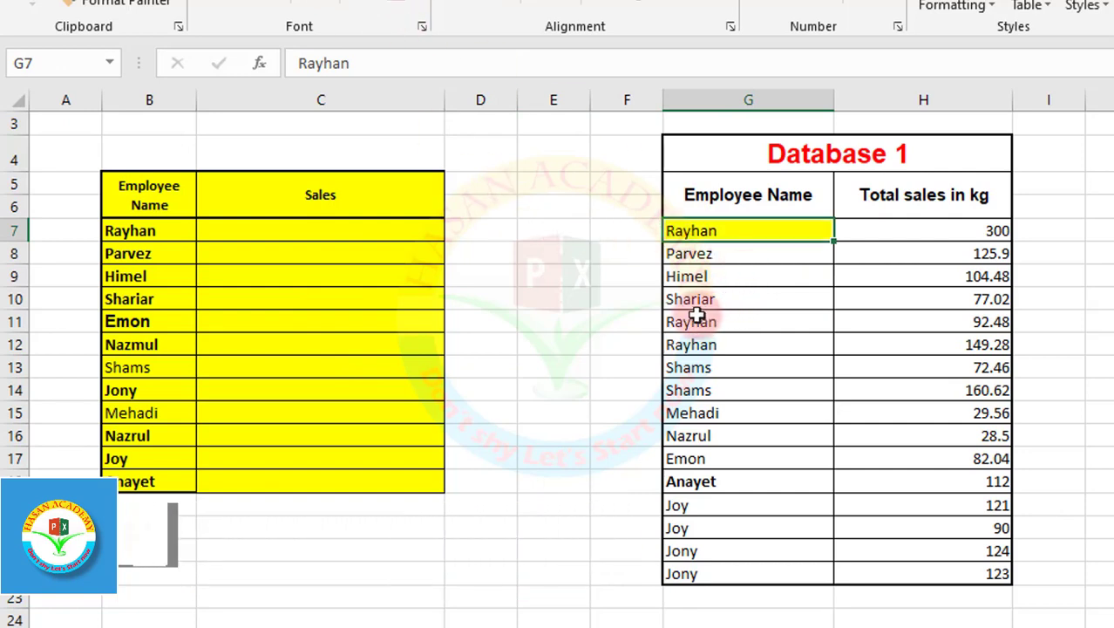
pyautogui.click(749, 321)
pyautogui.click(365, 11)
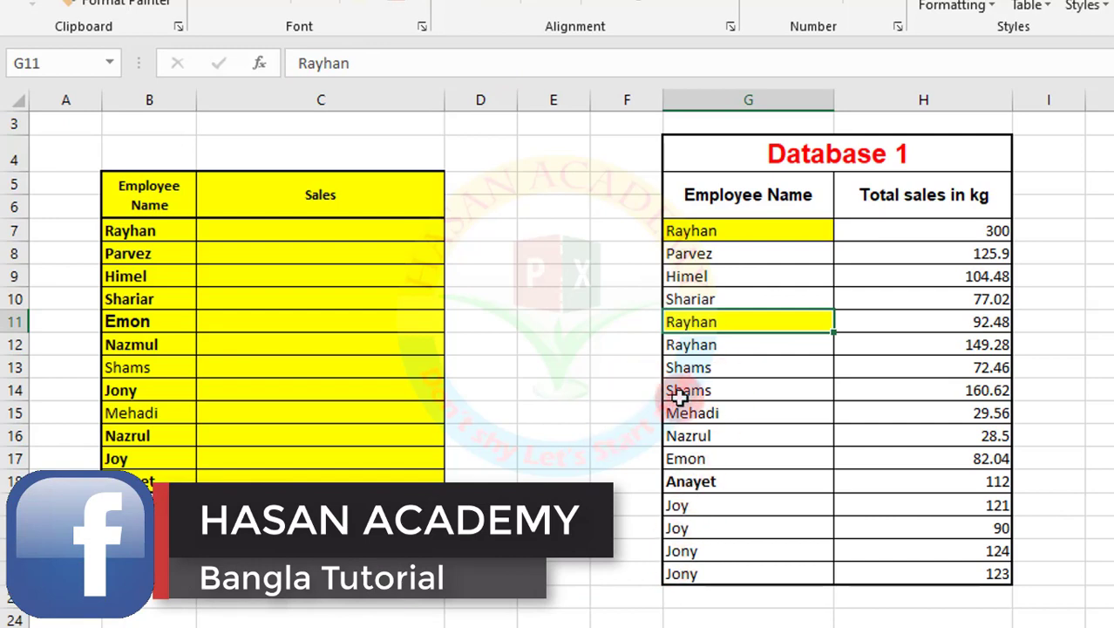
pyautogui.click(692, 349)
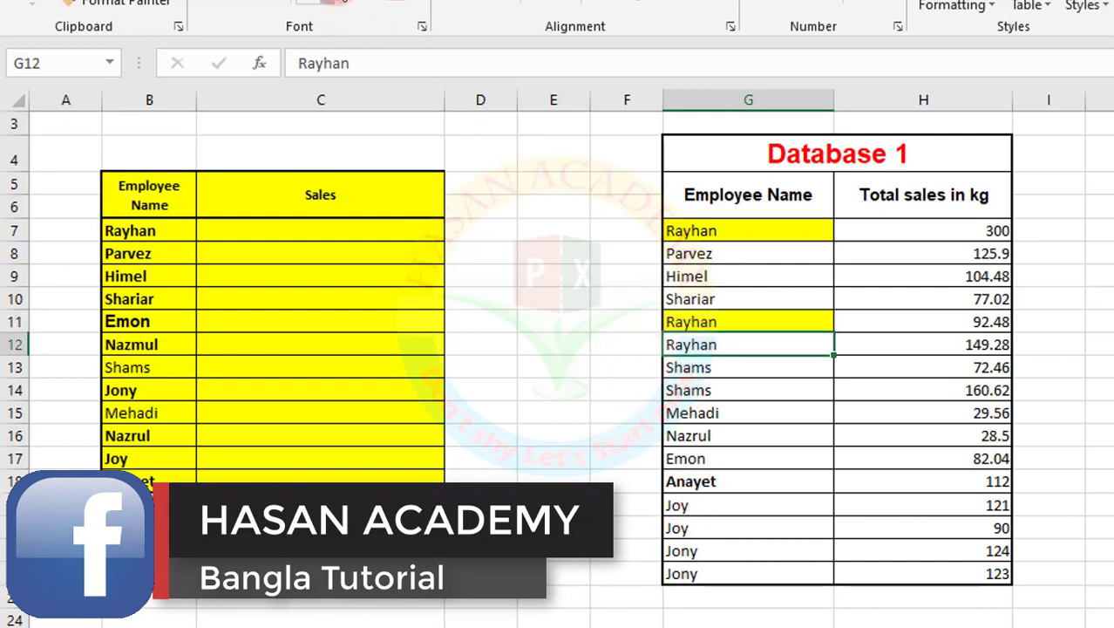
pyautogui.click(370, 7)
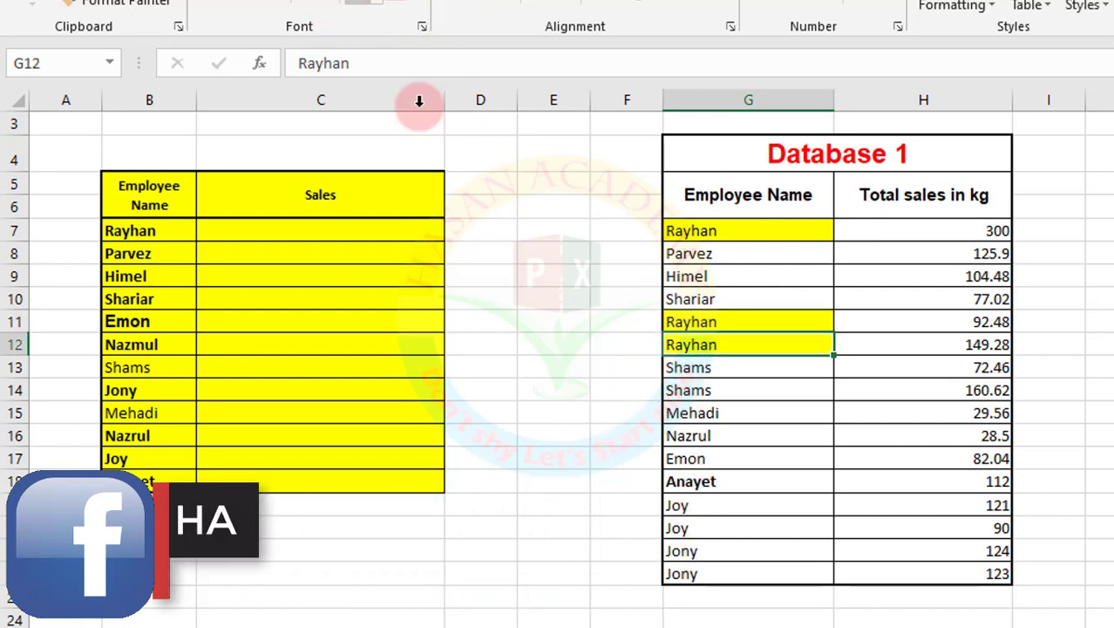
# Step: Select Database 1's Employee Name header and switch to the Data tab
pyautogui.click(303, 231)
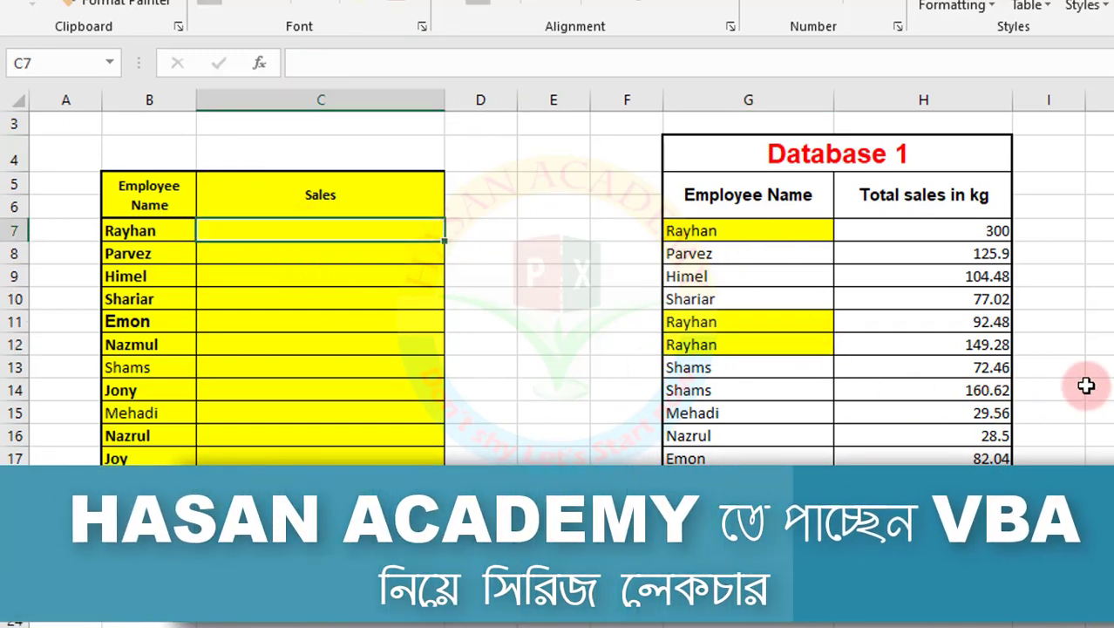
pyautogui.click(725, 187)
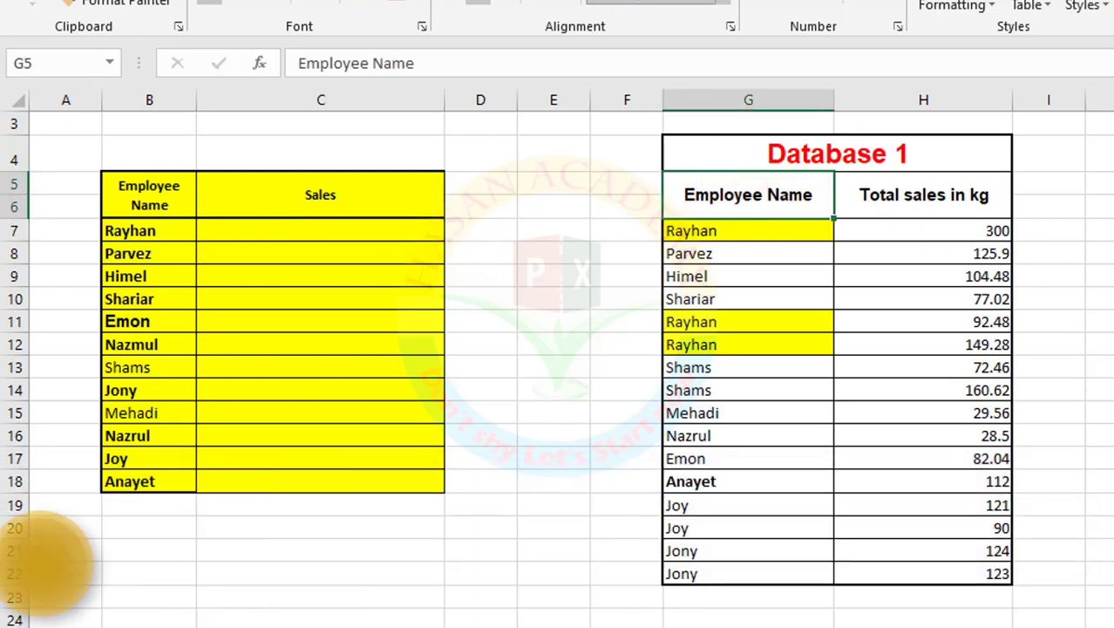
pyautogui.hotkey('alt', 'a')
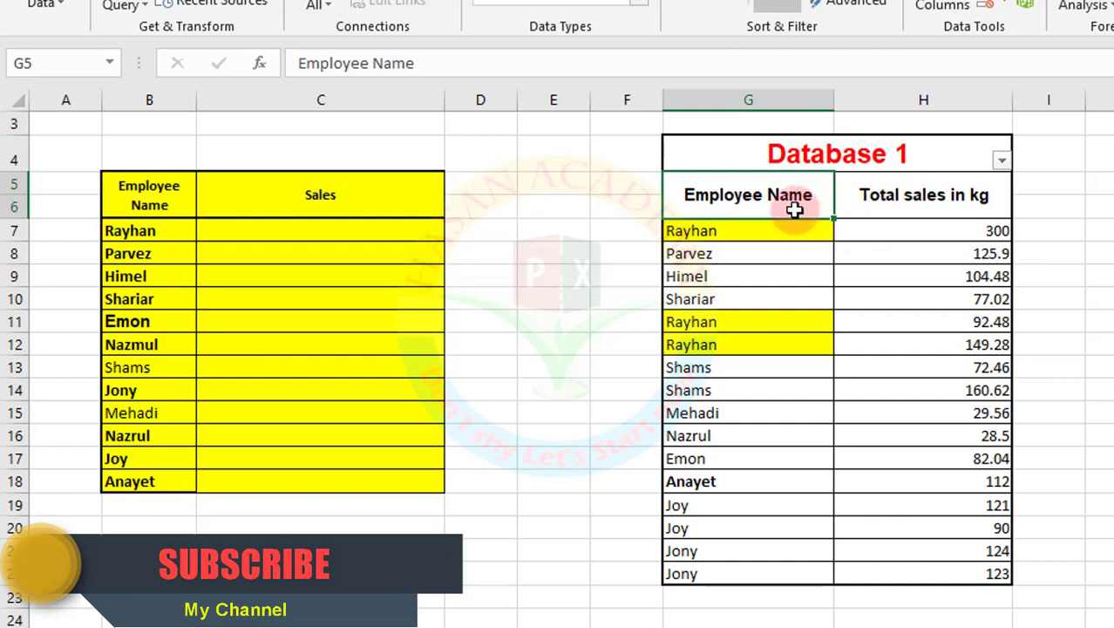
# Step: Turn on filtering for Database 1's Employee Name and Total sales headers
pyautogui.click(829, 144)
pyautogui.moveTo(697, 191); pyautogui.dragTo(963, 187)
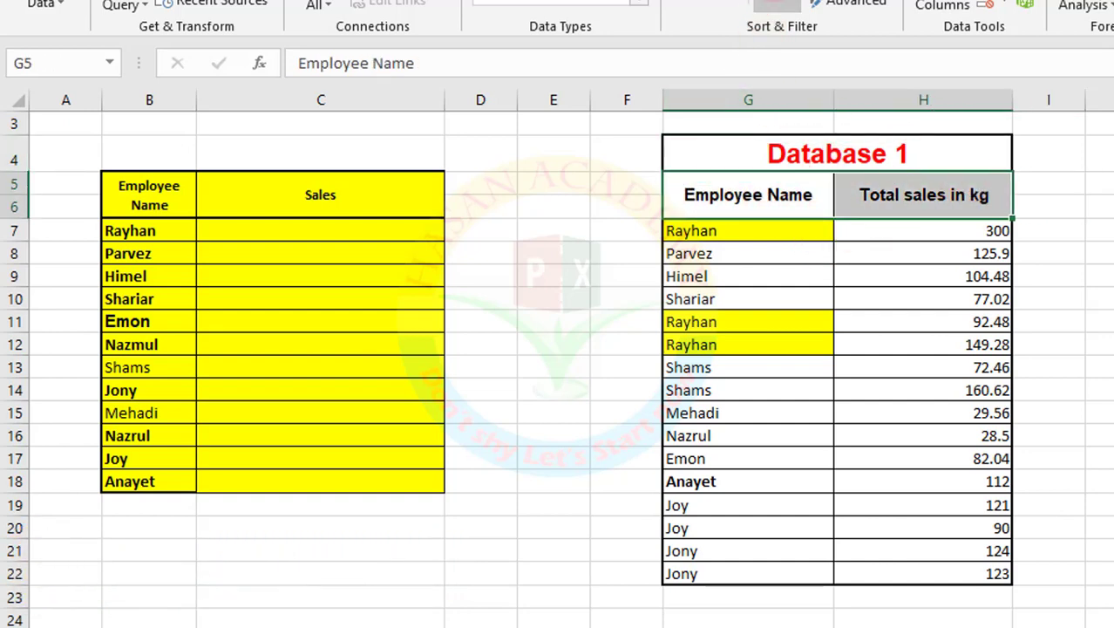
pyautogui.click(776, 3)
# Step: Filter Database 1's Employee Name column to show only Rayhan's three sales rows
pyautogui.moveTo(855, 275); pyautogui.dragTo(871, 252)
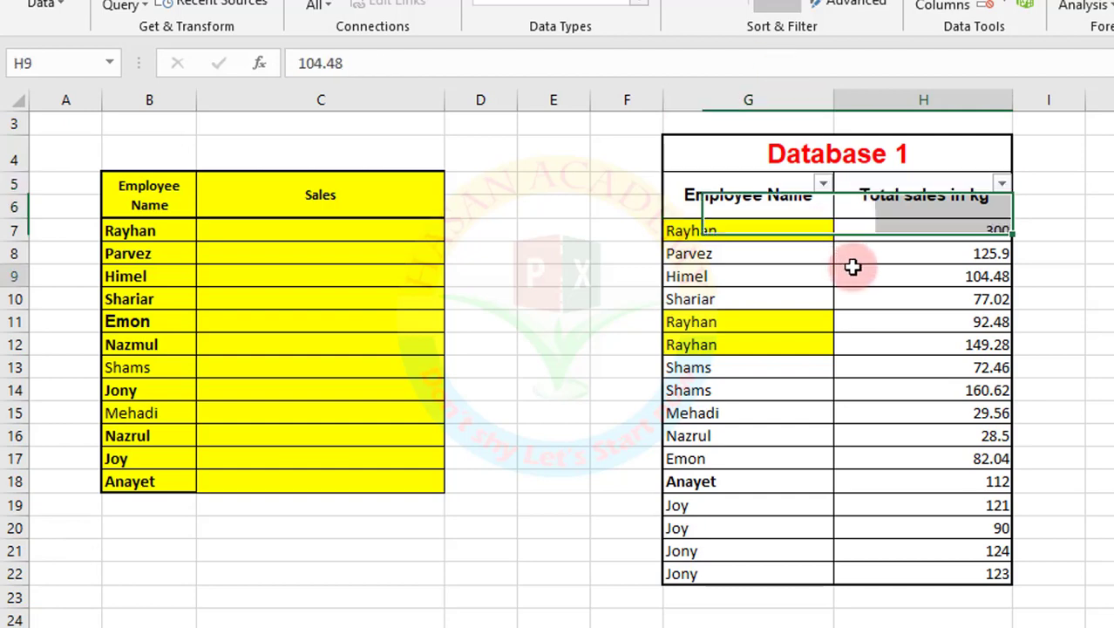
pyautogui.click(823, 183)
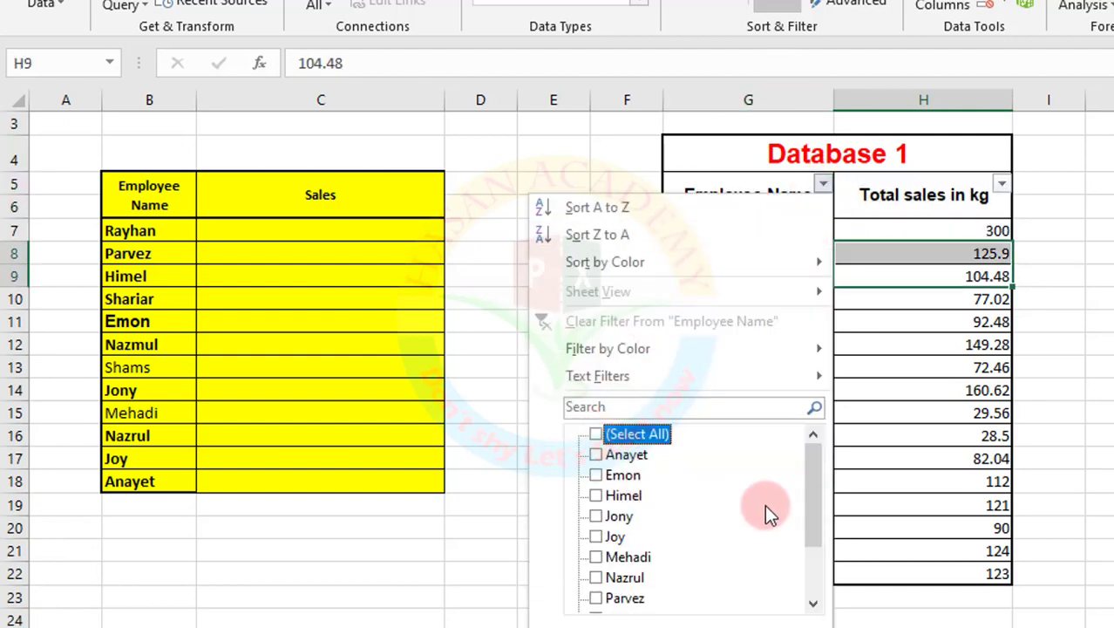
pyautogui.moveTo(824, 497); pyautogui.dragTo(805, 559)
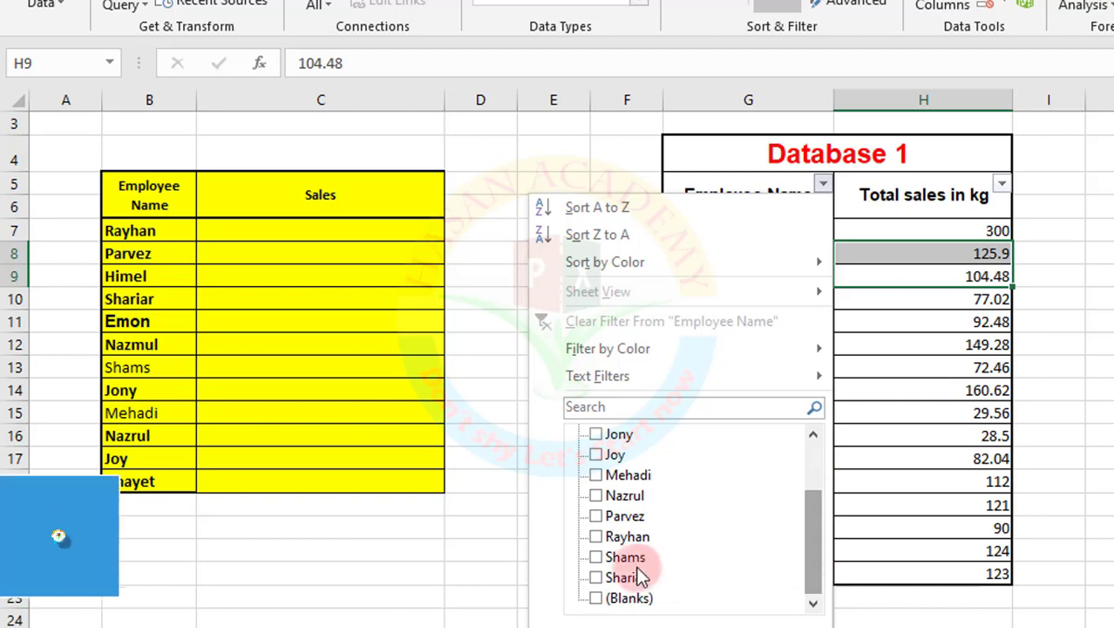
pyautogui.click(596, 536)
pyautogui.press('Return')
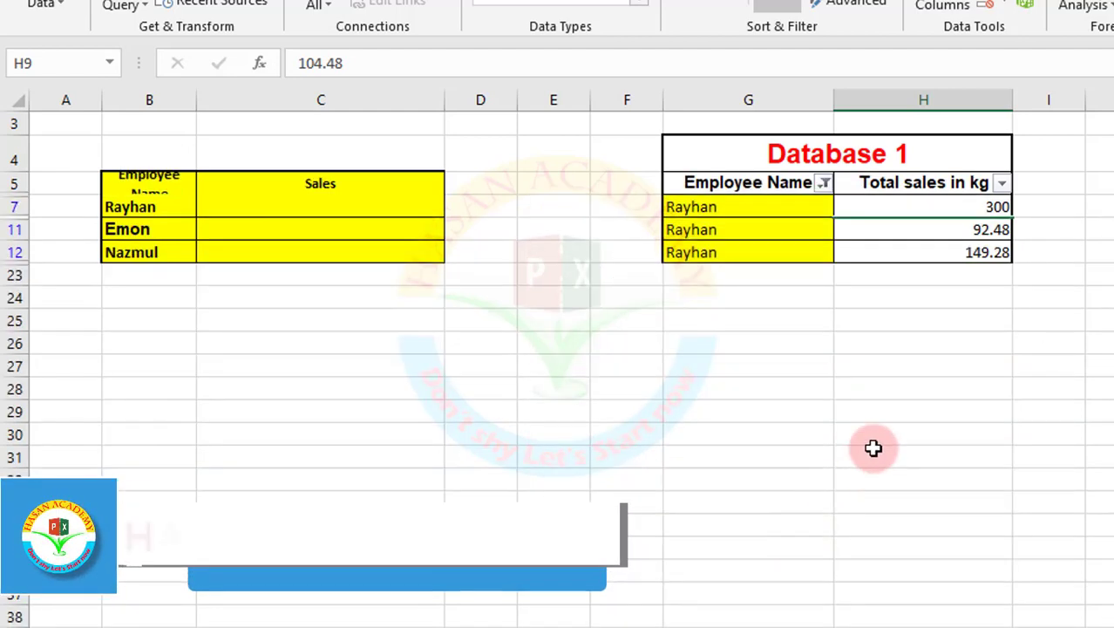
pyautogui.moveTo(989, 207); pyautogui.dragTo(982, 253)
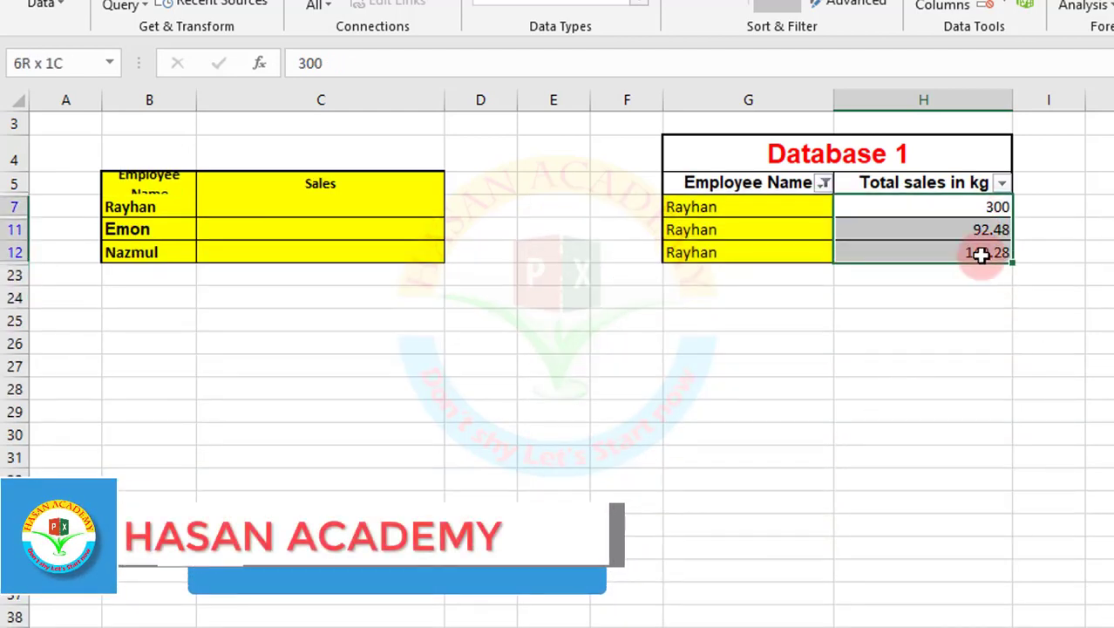
# Step: Re-check (Select All) so every Database 1 row shows again, then select C7
pyautogui.click(823, 184)
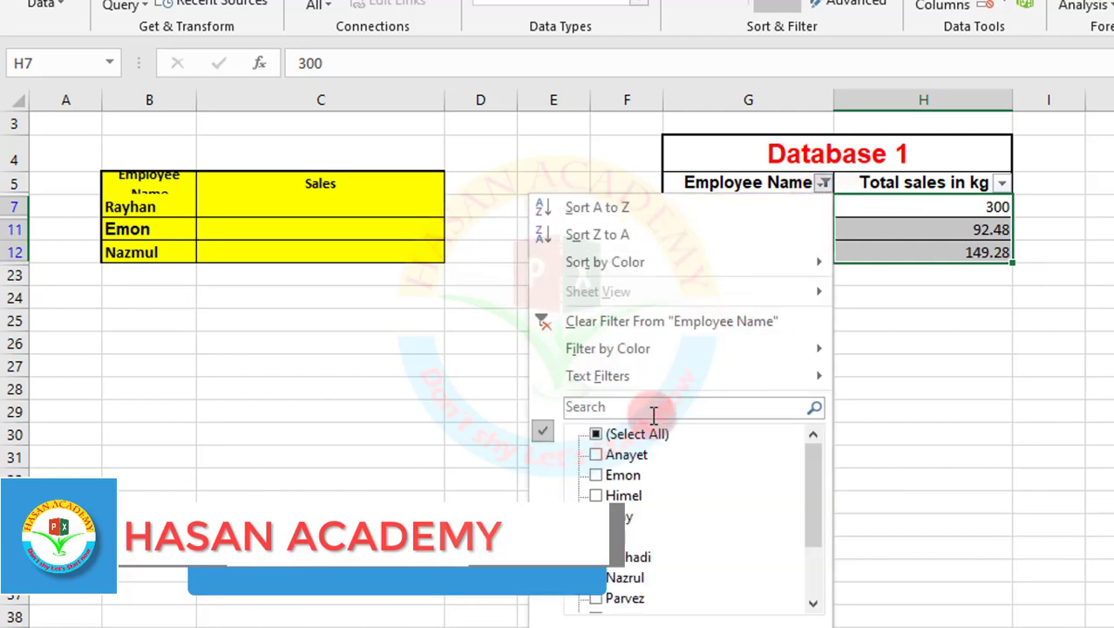
pyautogui.click(615, 434)
pyautogui.press('Return')
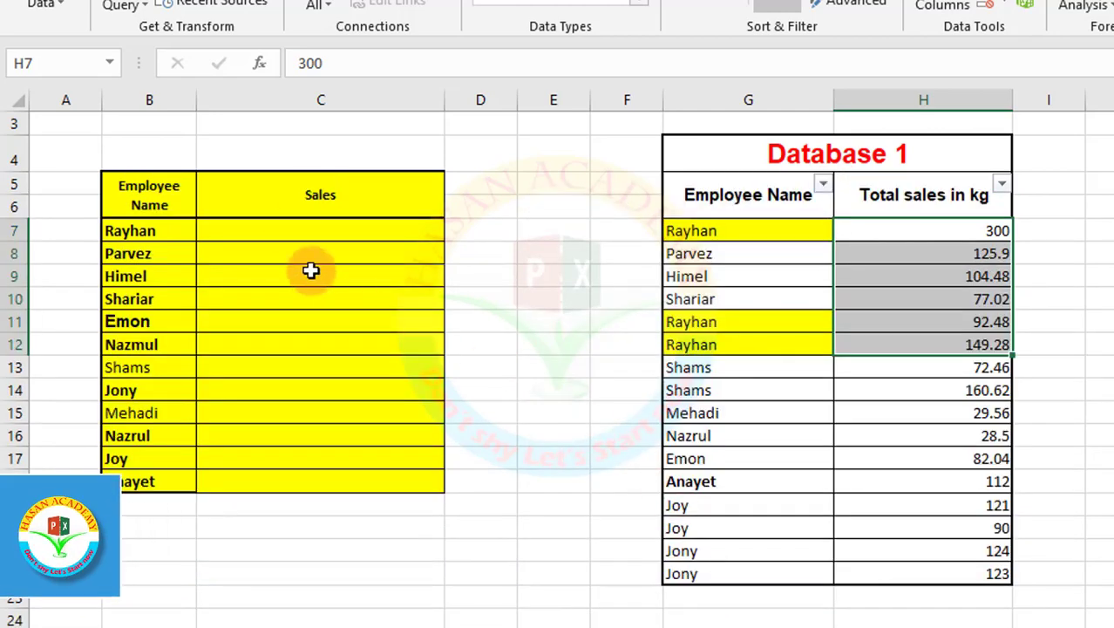
pyautogui.click(314, 239)
# Step: Enter =SUMIF(G7:G22,B7,H7:H22) in C7 to total Rayhan's sales
pyautogui.doubleClick(316, 244)
pyautogui.write('=')
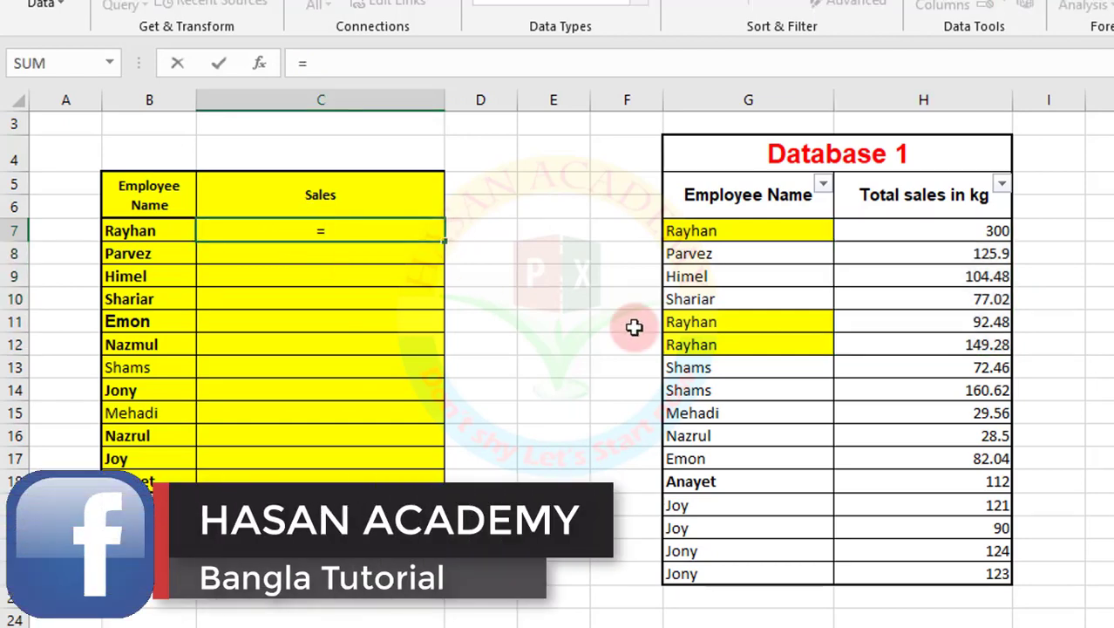
pyautogui.write('sum')
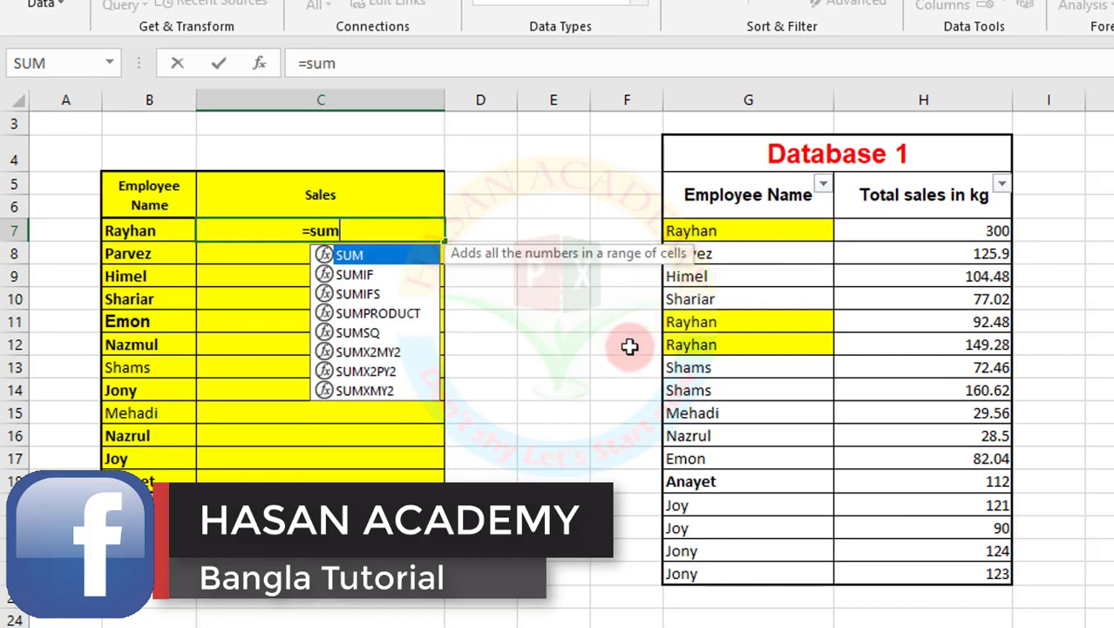
pyautogui.doubleClick(349, 273)
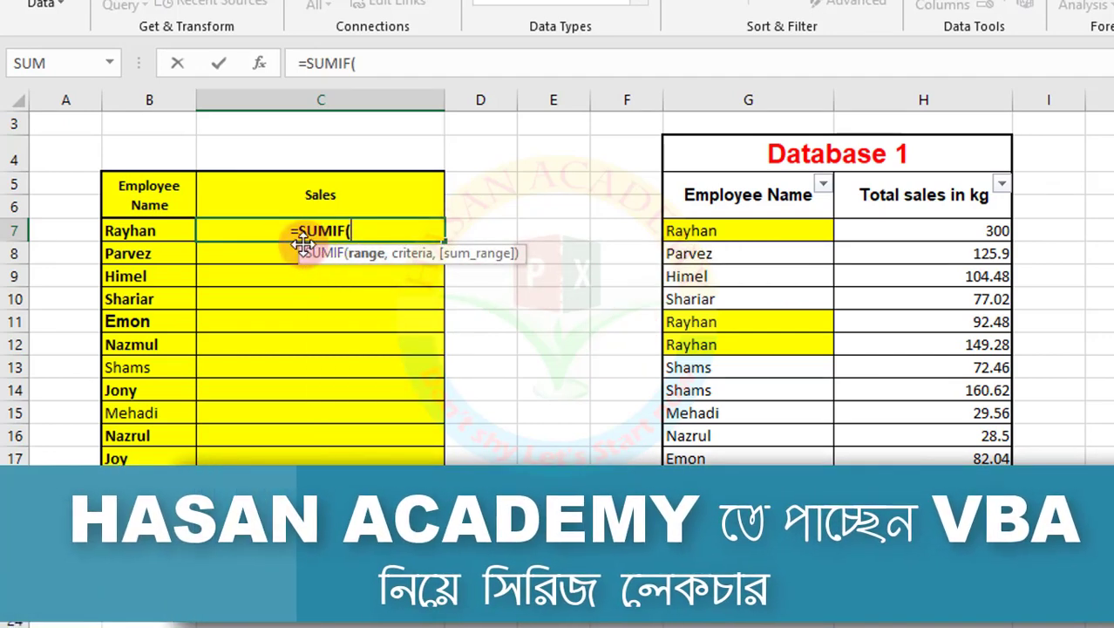
pyautogui.moveTo(311, 251); pyautogui.dragTo(190, 148)
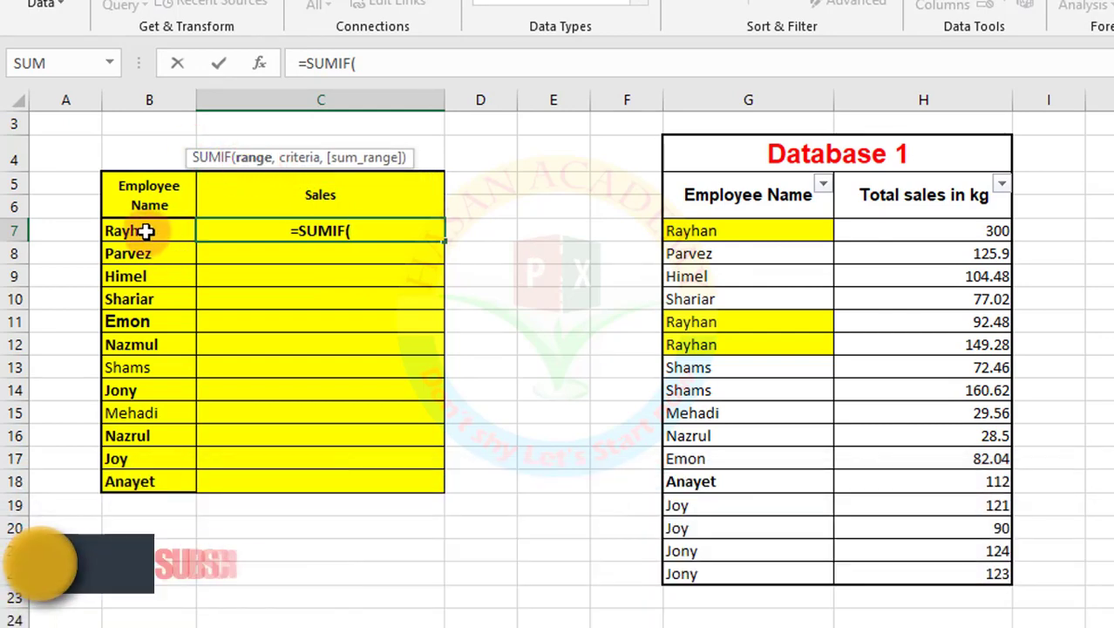
pyautogui.moveTo(686, 229); pyautogui.dragTo(688, 573)
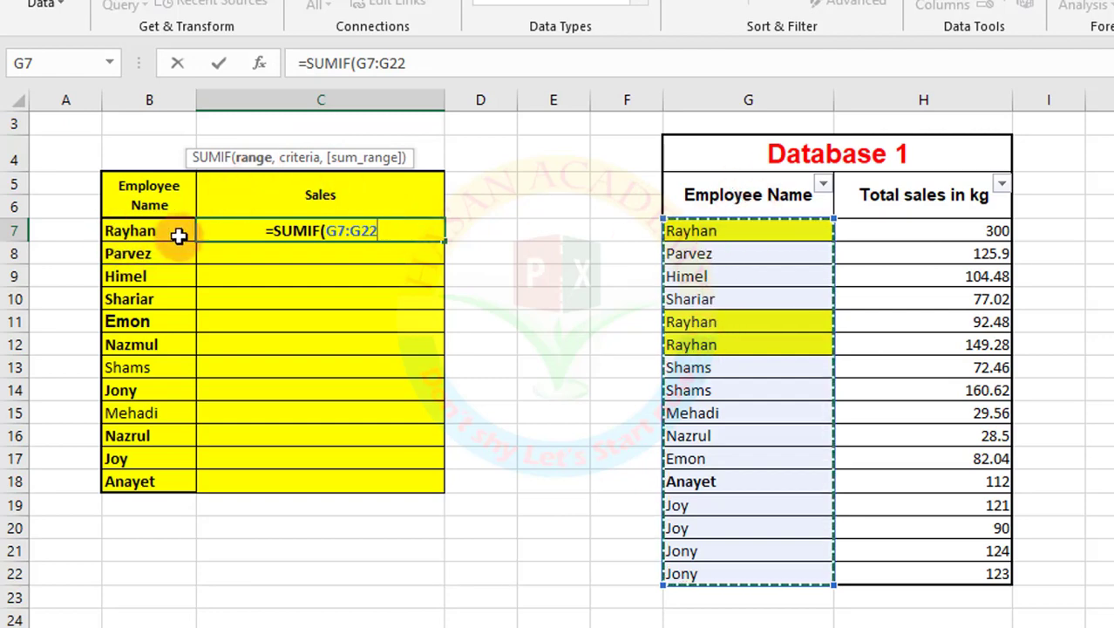
pyautogui.write(',')
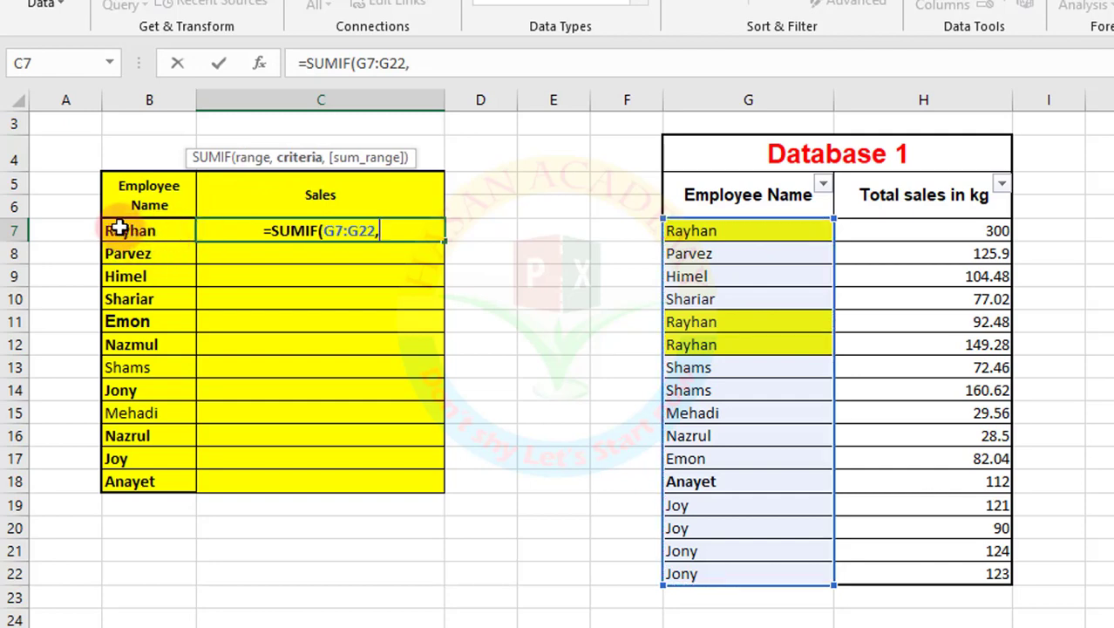
pyautogui.click(120, 228)
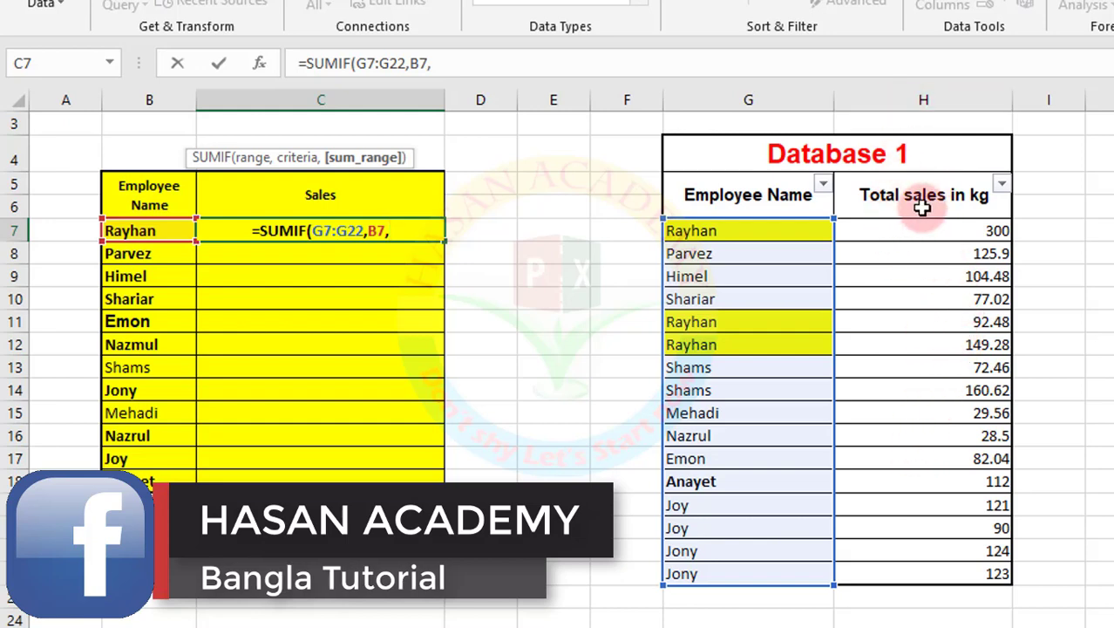
pyautogui.moveTo(937, 231); pyautogui.dragTo(937, 572)
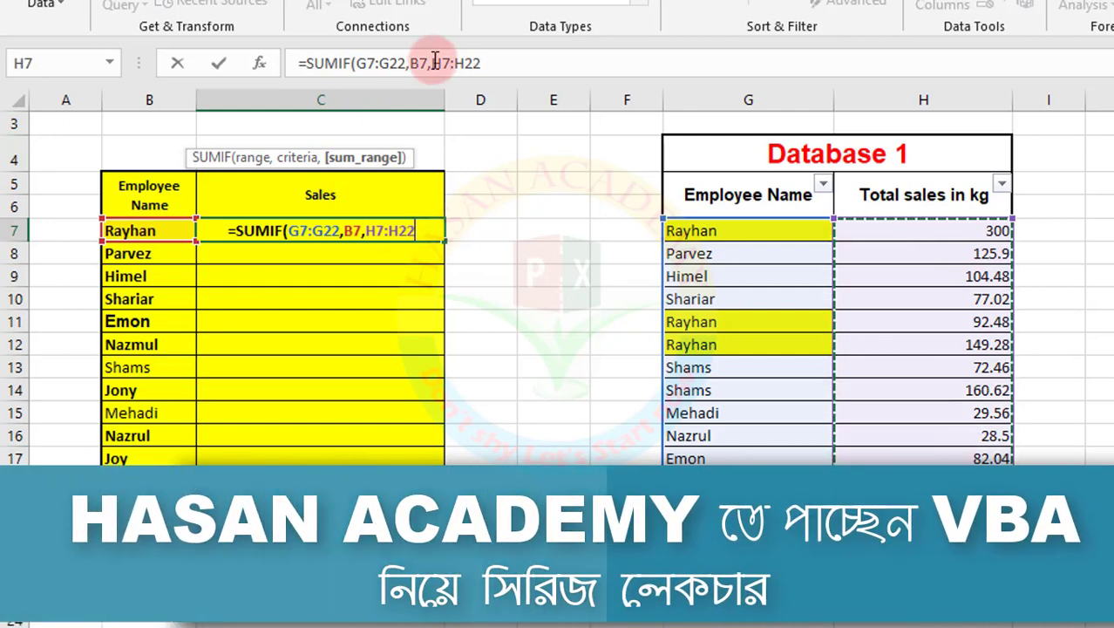
pyautogui.click(491, 68)
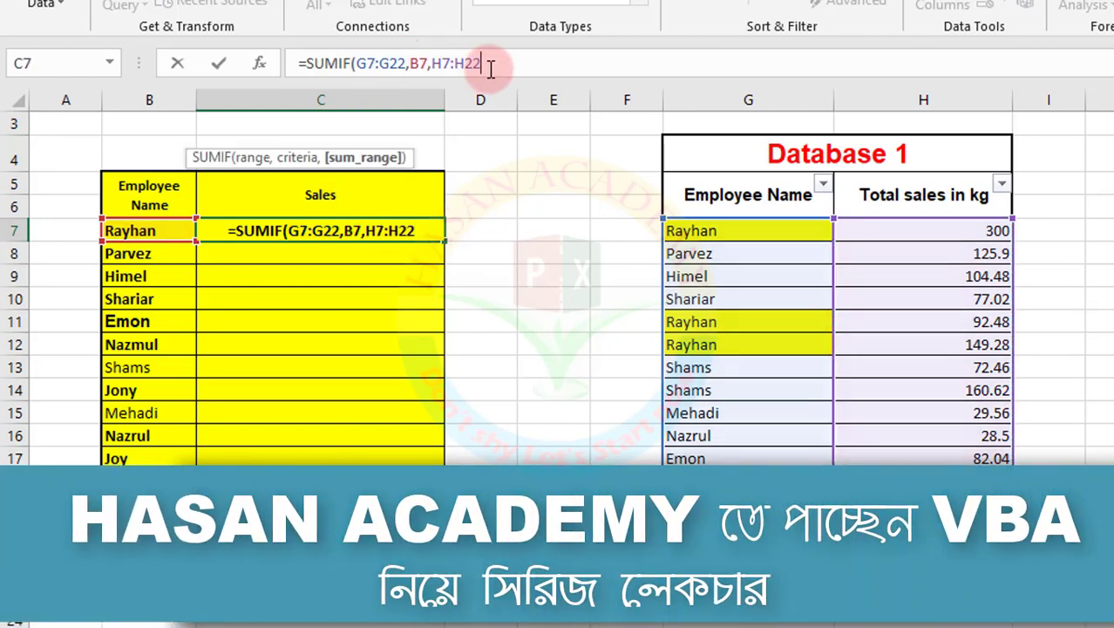
pyautogui.write(')')
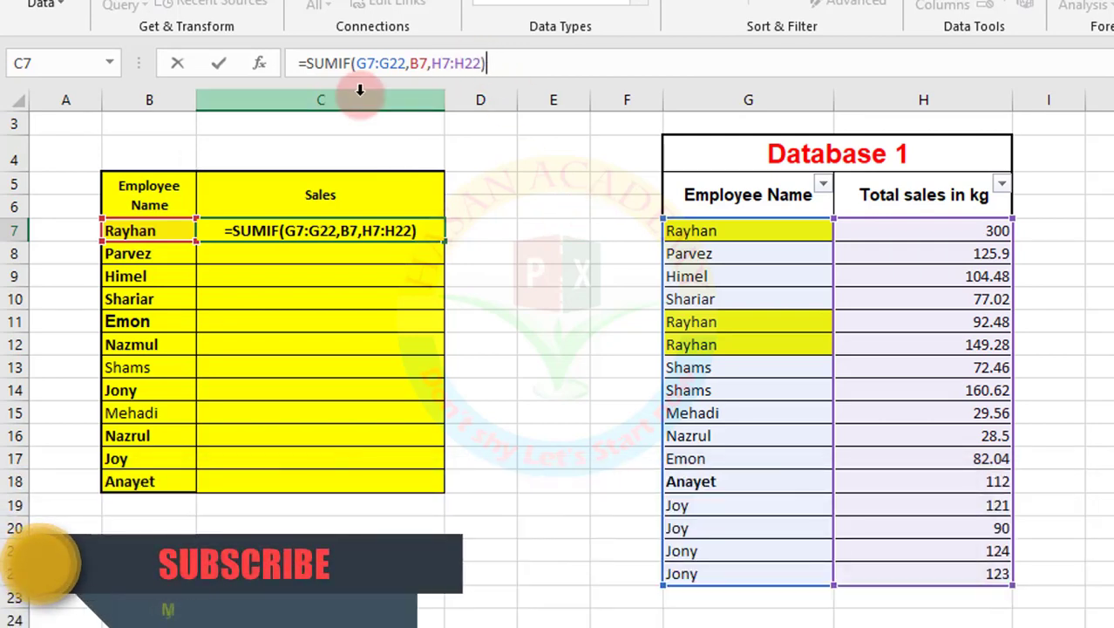
pyautogui.press('Return')
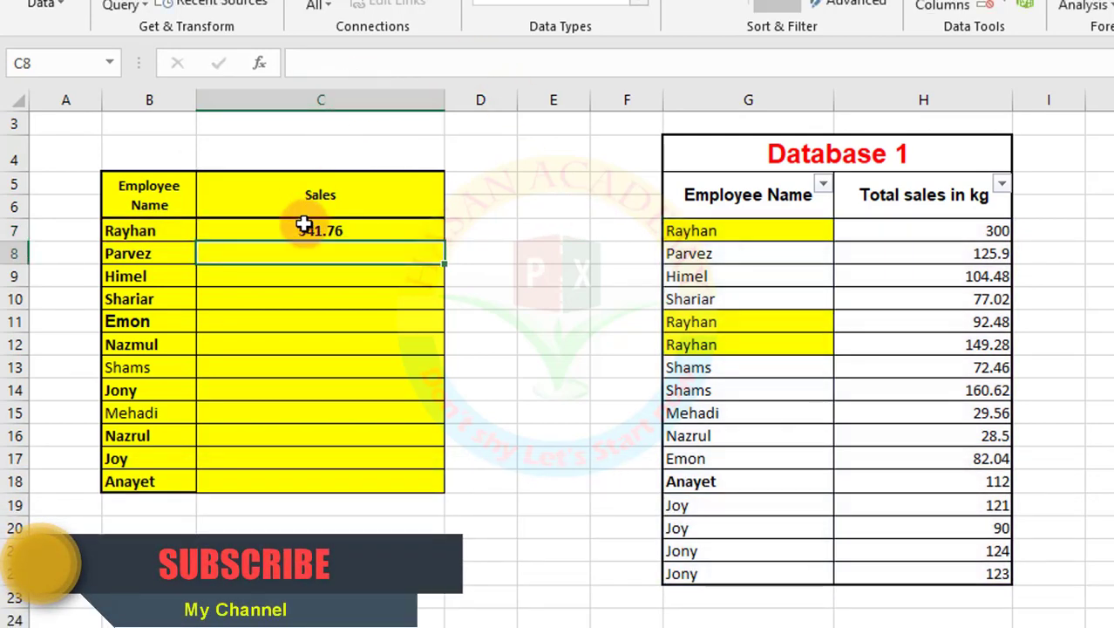
pyautogui.doubleClick(303, 225)
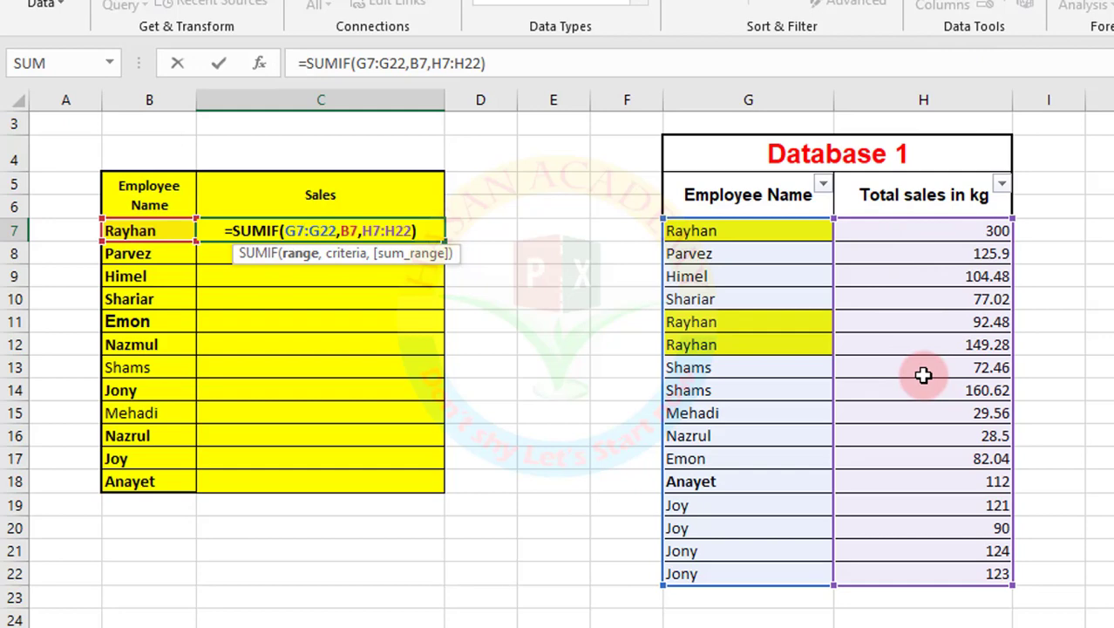
pyautogui.press('Return')
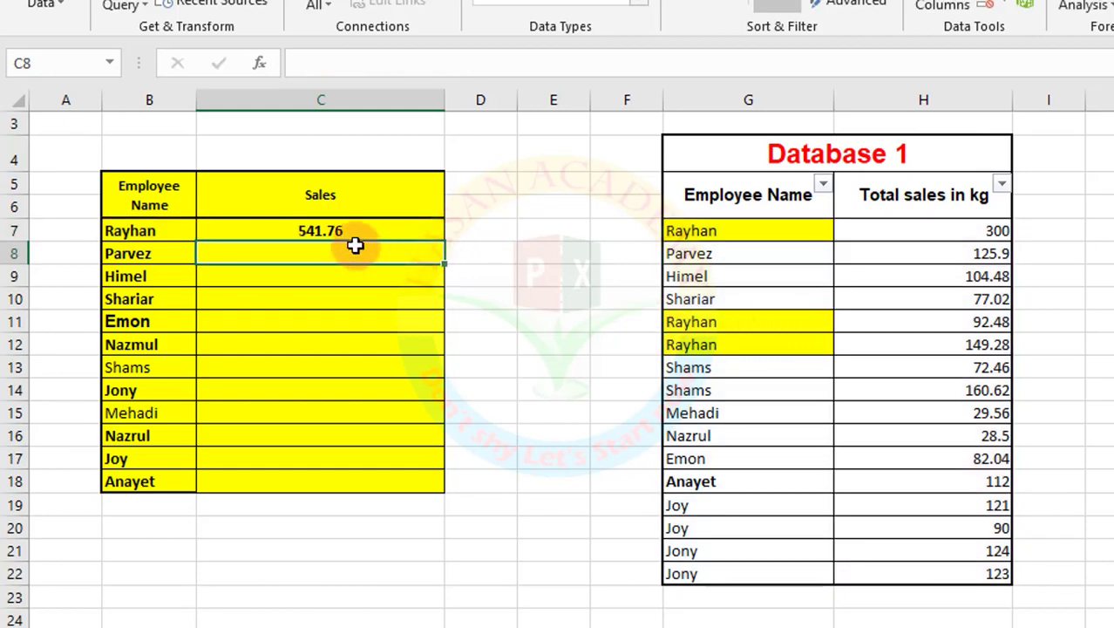
pyautogui.click(316, 230)
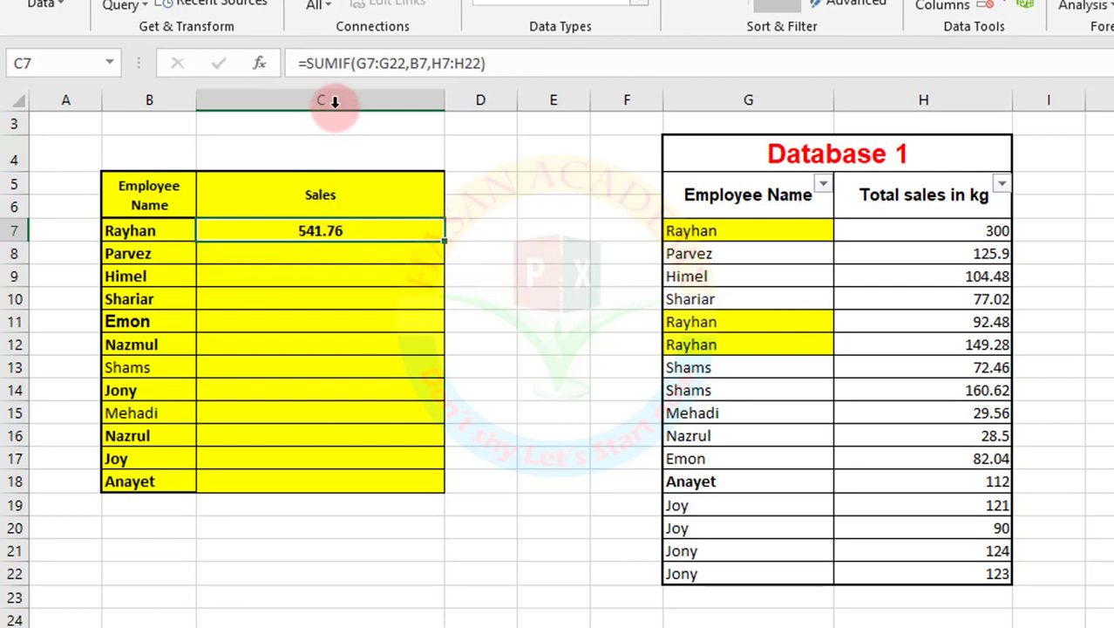
pyautogui.click(4, 230)
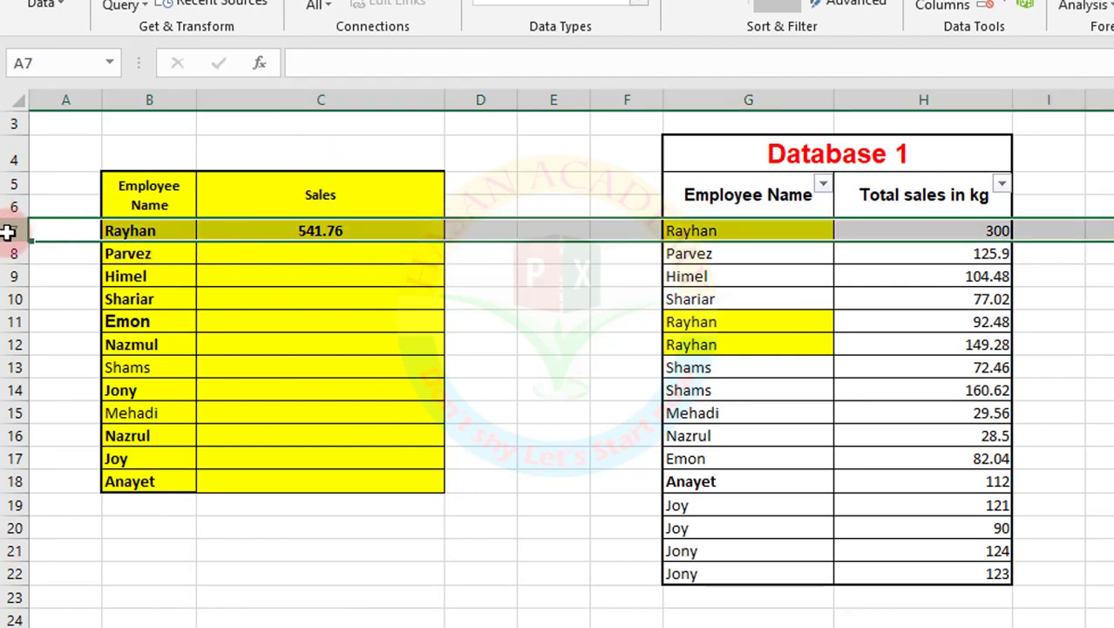
pyautogui.click(275, 232)
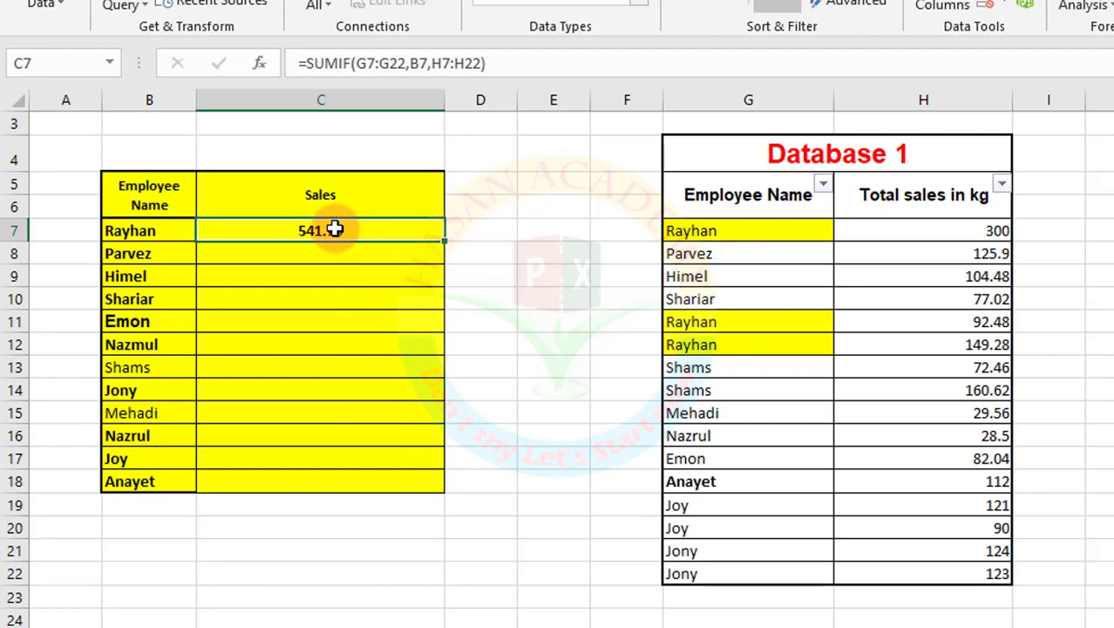
# Step: Make C7's ranges absolute: =SUMIF($G$7:$G$22,B7,$H$7:$H$22)
pyautogui.click(368, 67)
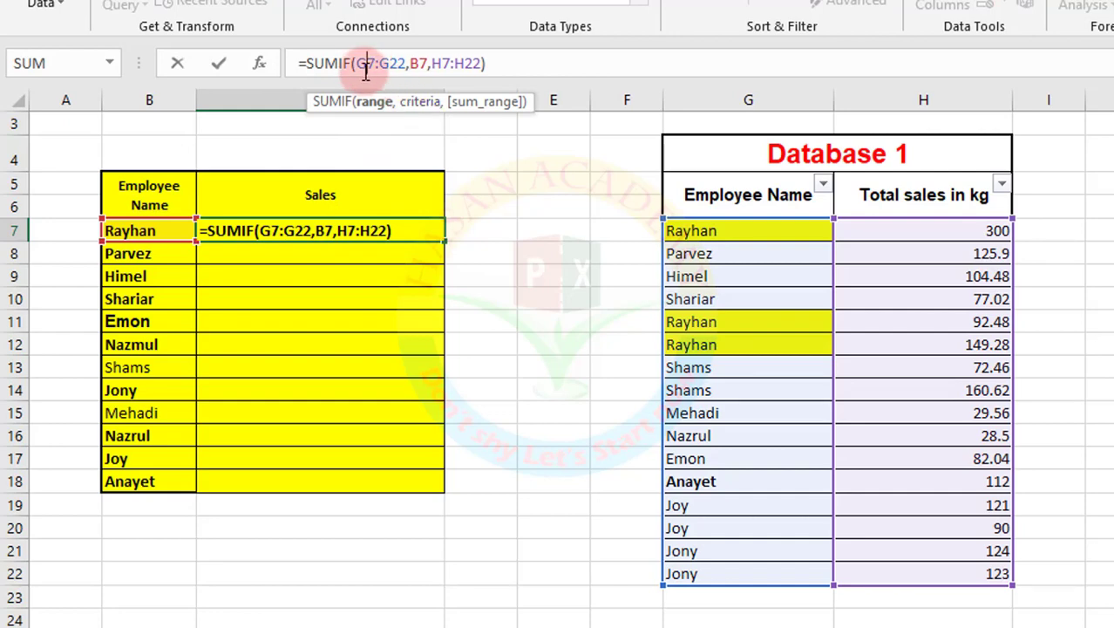
pyautogui.press('F4')
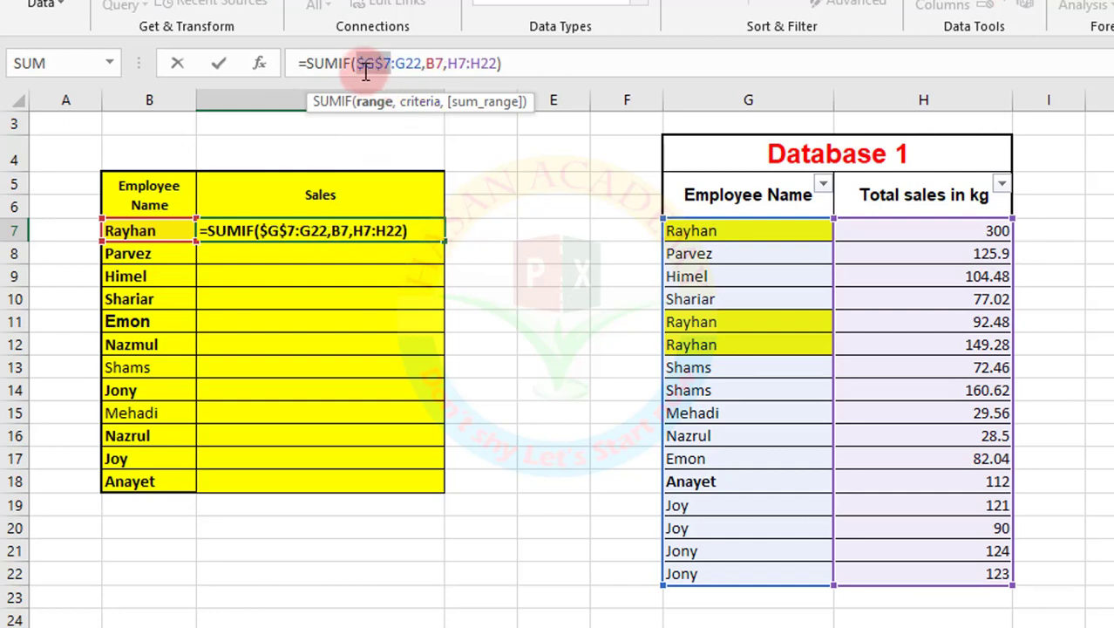
pyautogui.click(403, 67)
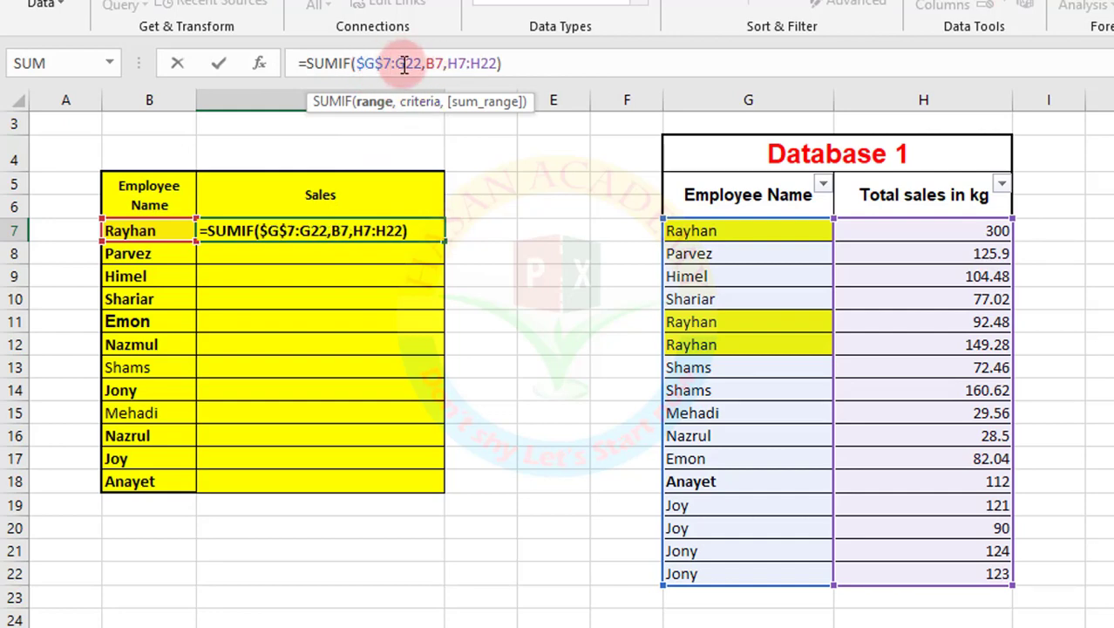
pyautogui.press('F4')
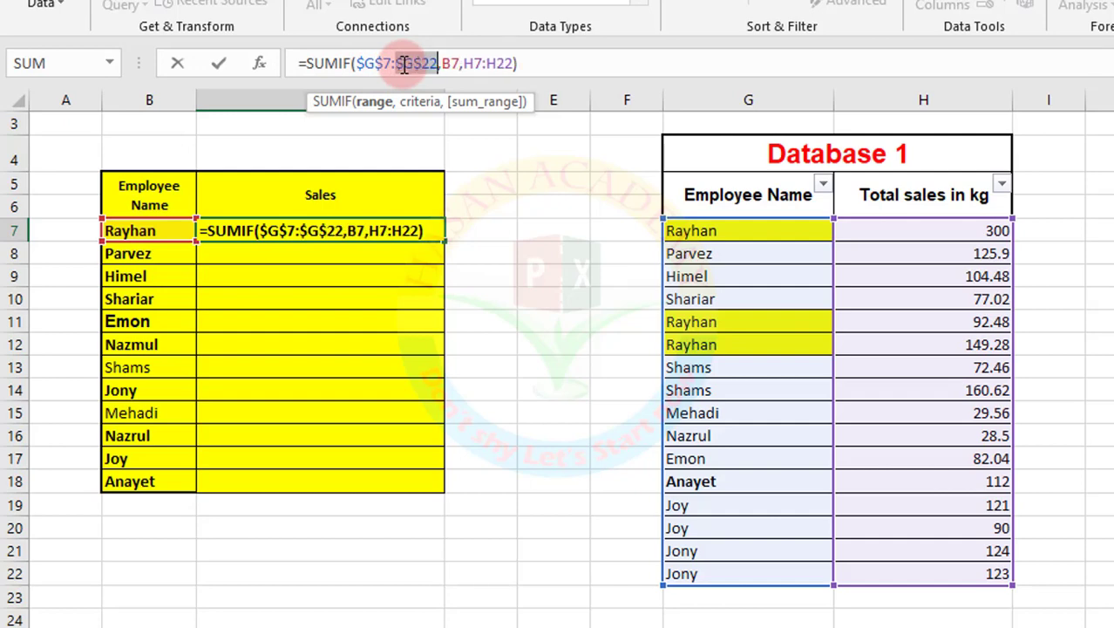
pyautogui.click(485, 68)
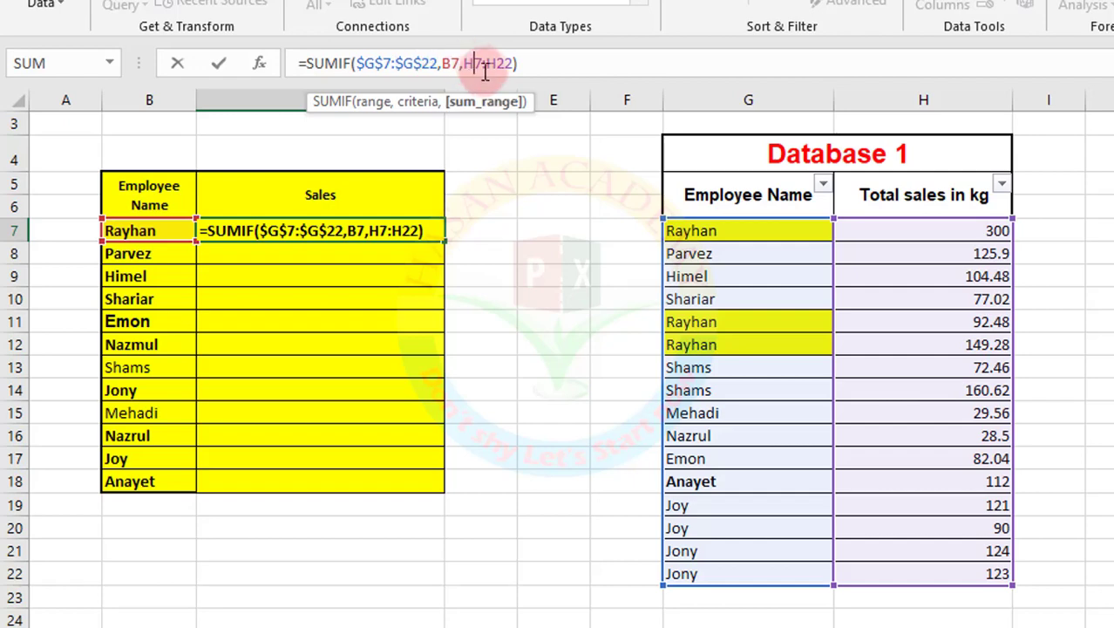
pyautogui.press('F4')
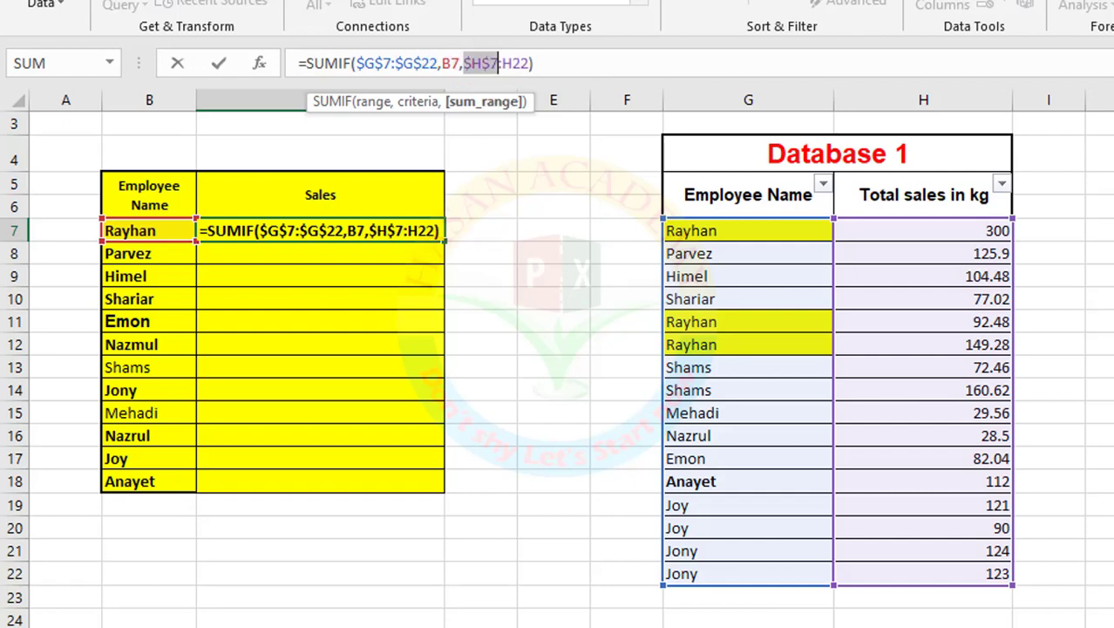
pyautogui.click(511, 63)
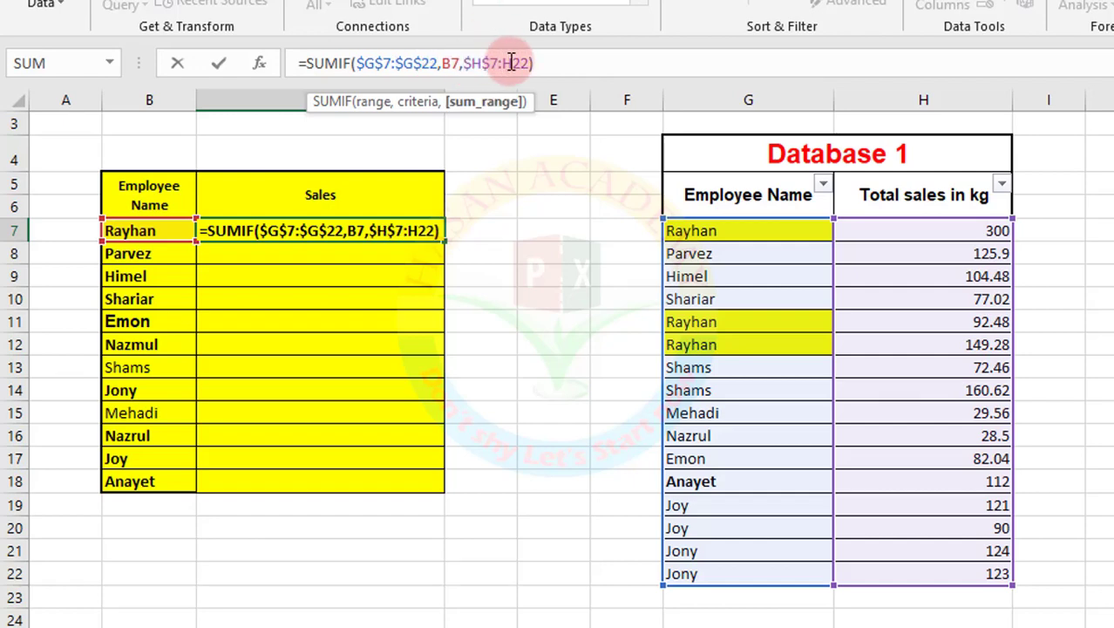
pyautogui.press('F4')
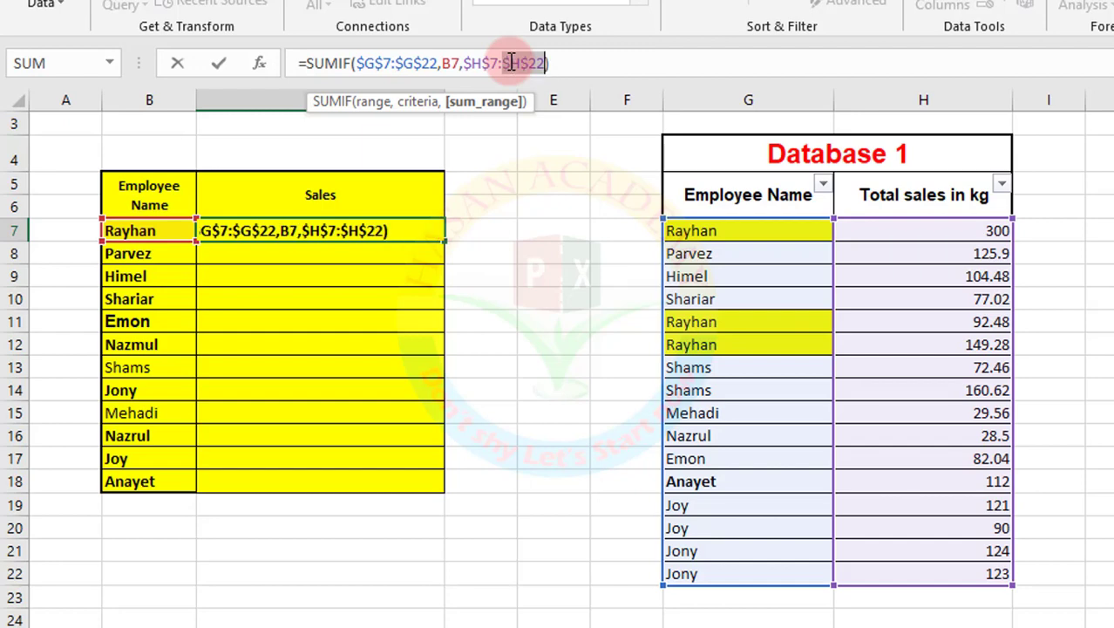
pyautogui.press('Return')
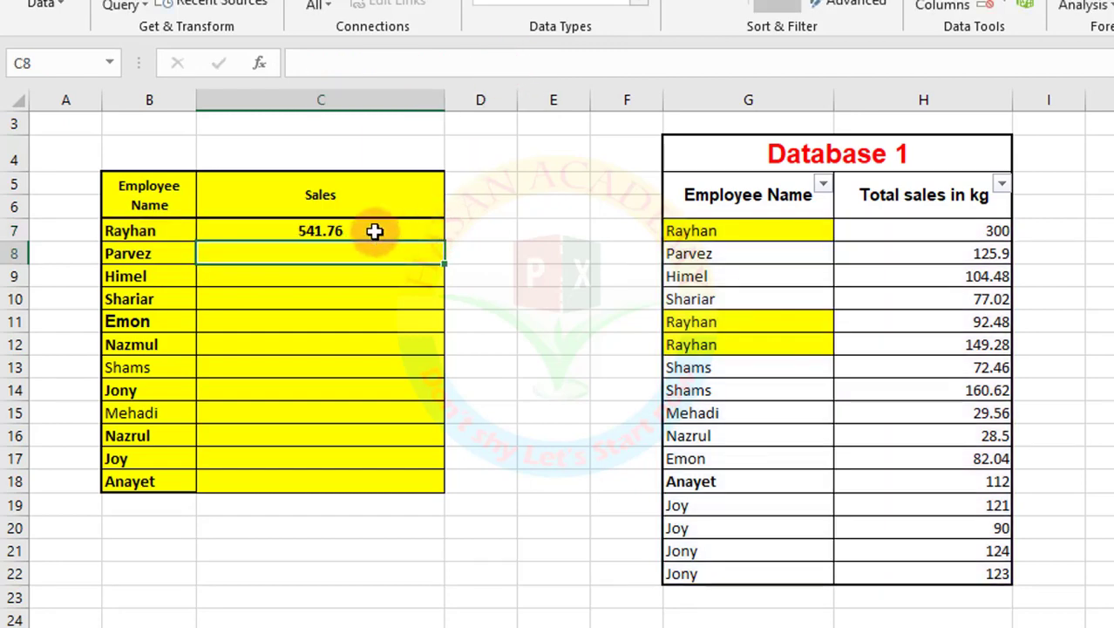
# Step: Copy the C7 formula down to C18 for all twelve employees
pyautogui.click(415, 239)
pyautogui.moveTo(444, 241); pyautogui.dragTo(395, 492)
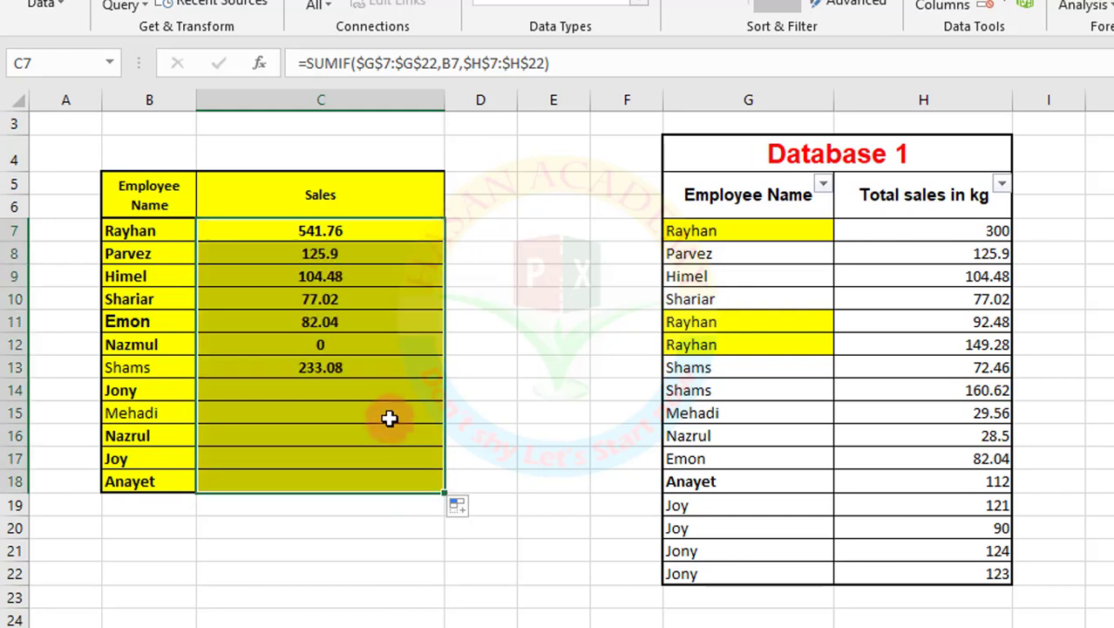
pyautogui.click(241, 229)
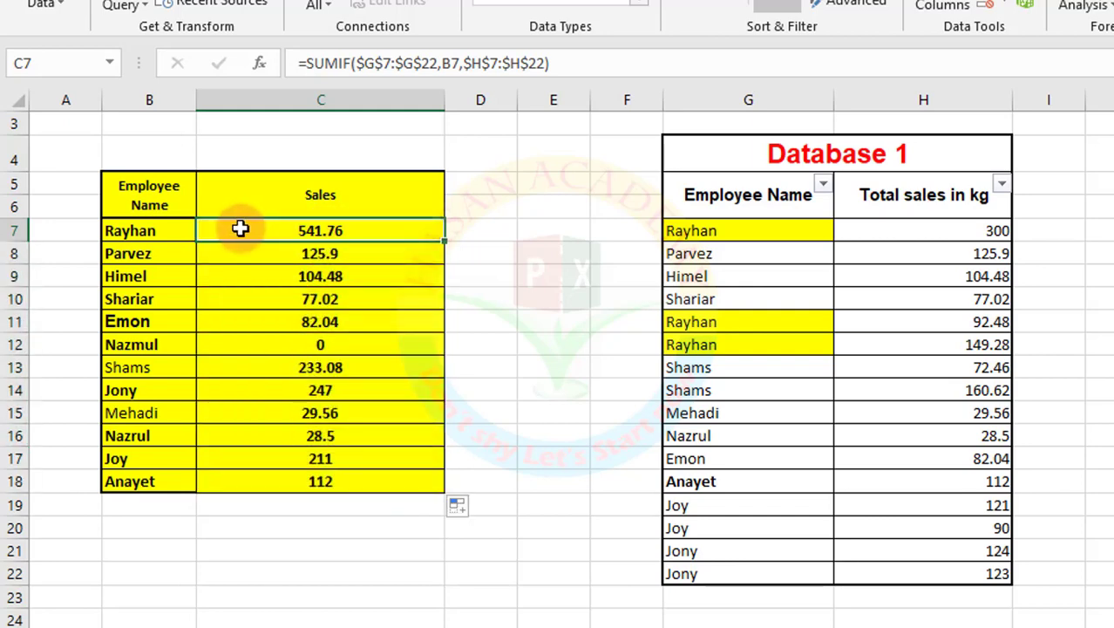
pyautogui.click(823, 185)
pyautogui.click(596, 434)
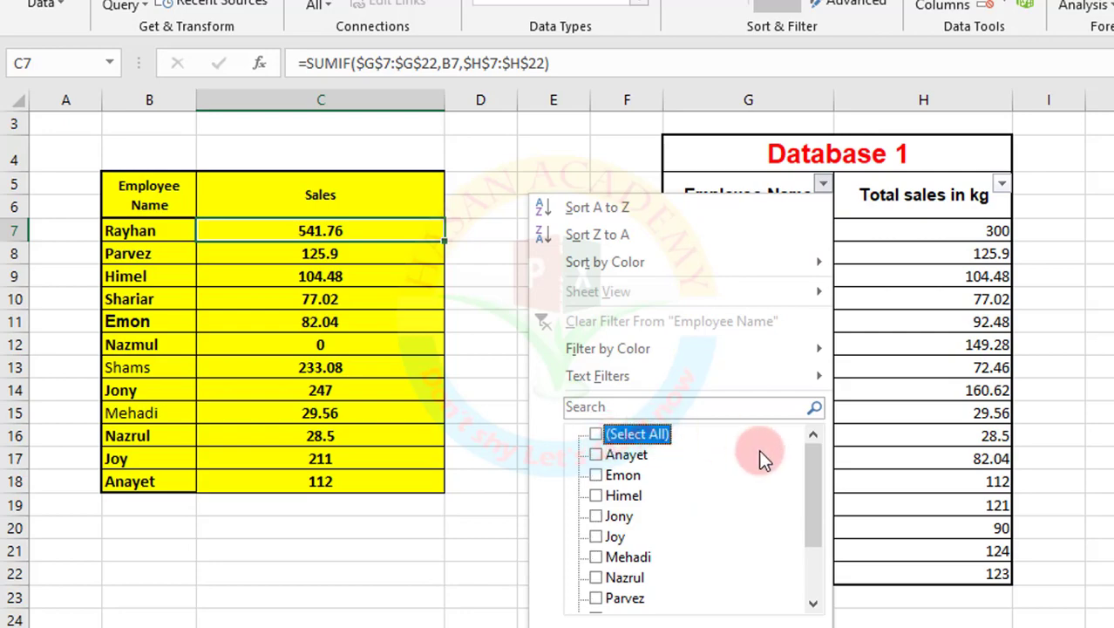
pyautogui.moveTo(820, 488); pyautogui.dragTo(815, 598)
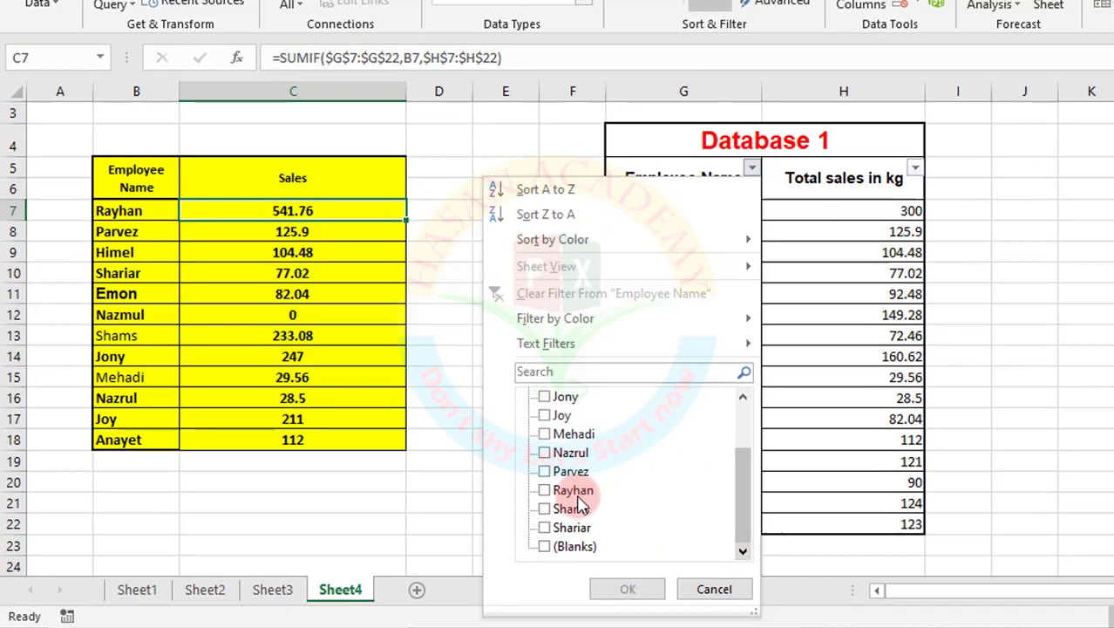
pyautogui.click(560, 481)
pyautogui.click(614, 575)
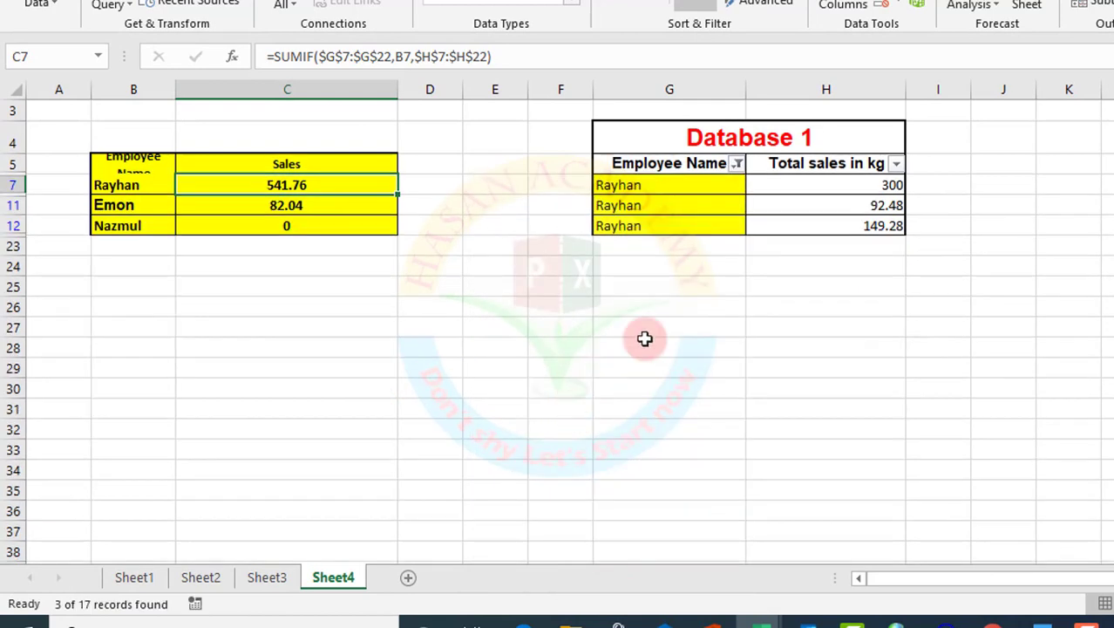
pyautogui.moveTo(815, 183); pyautogui.dragTo(827, 225)
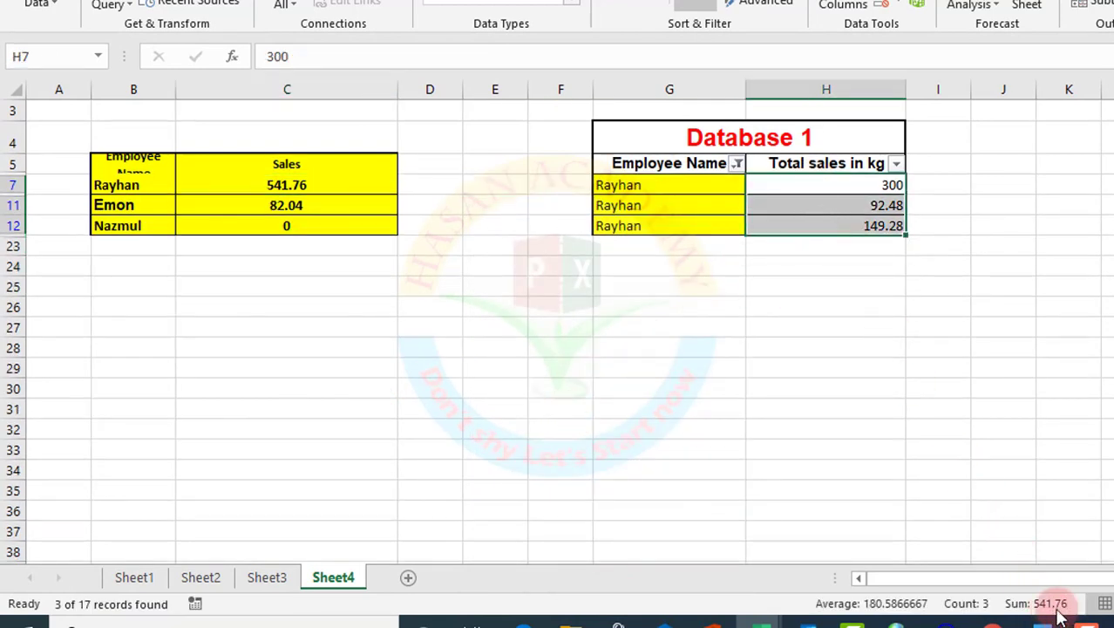
pyautogui.click(286, 184)
pyautogui.click(737, 164)
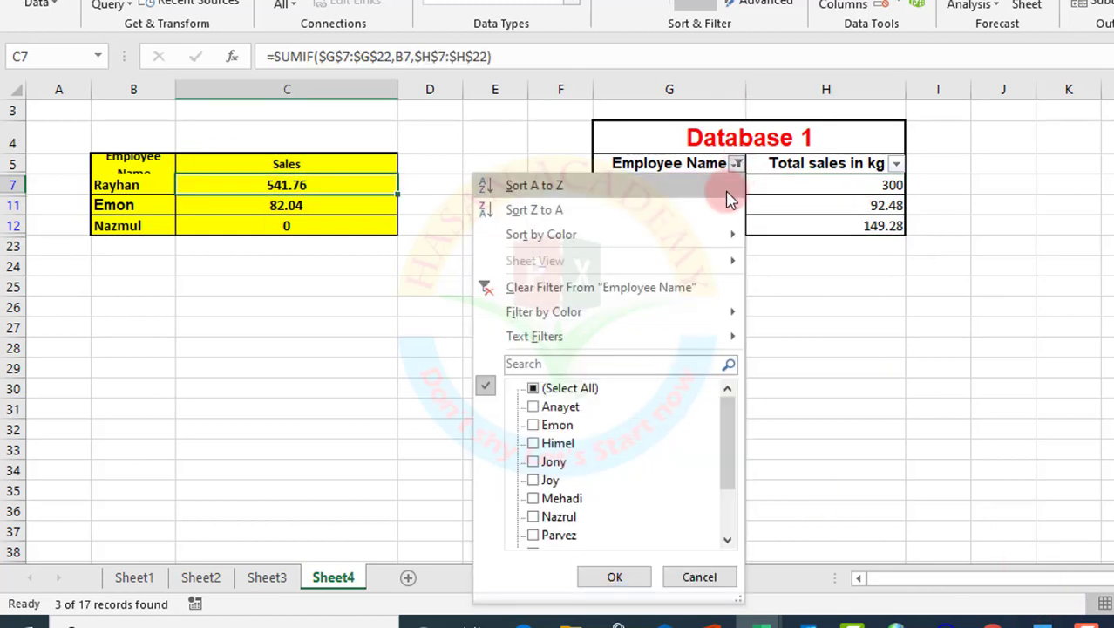
pyautogui.click(533, 388)
pyautogui.click(614, 576)
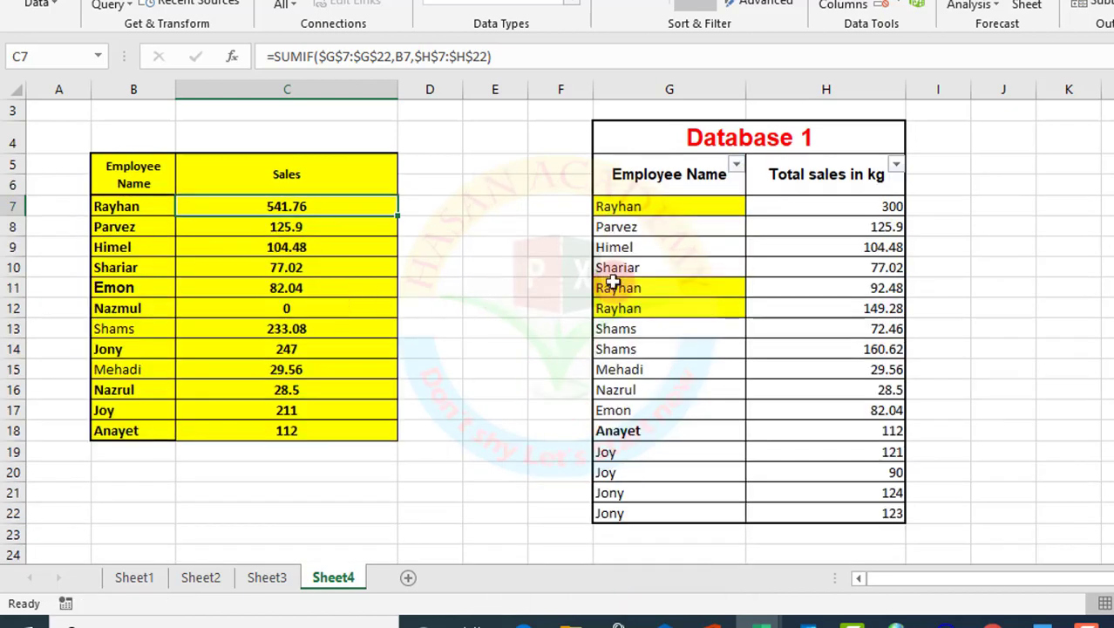
pyautogui.moveTo(709, 201)
pyautogui.mouseDown()
pyautogui.moveTo(731, 461)
pyautogui.moveTo(870, 532)
pyautogui.mouseUp()
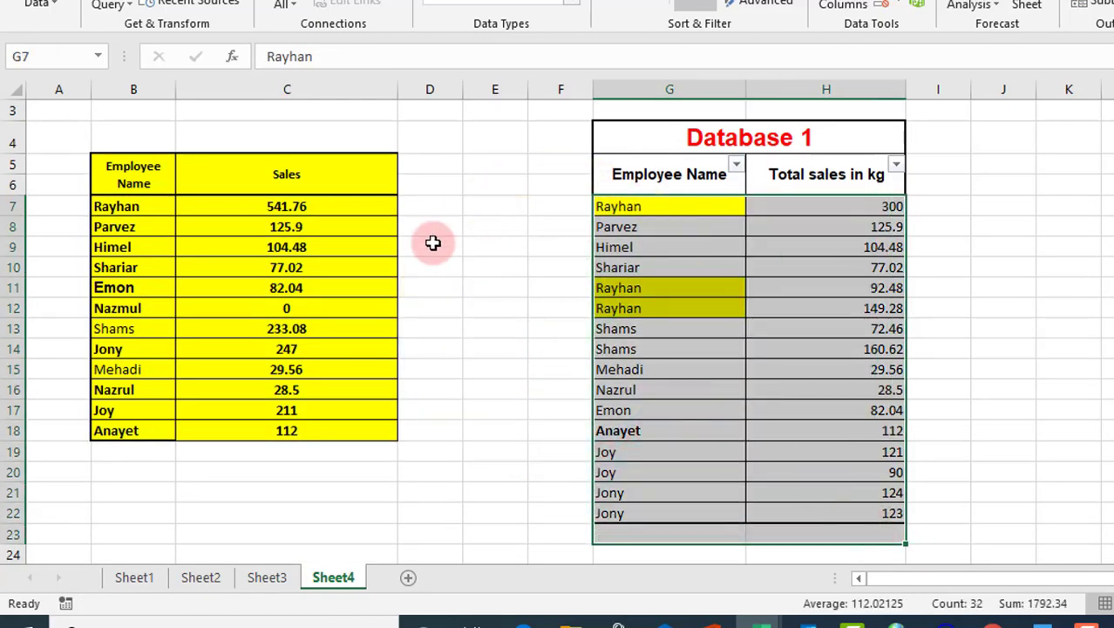